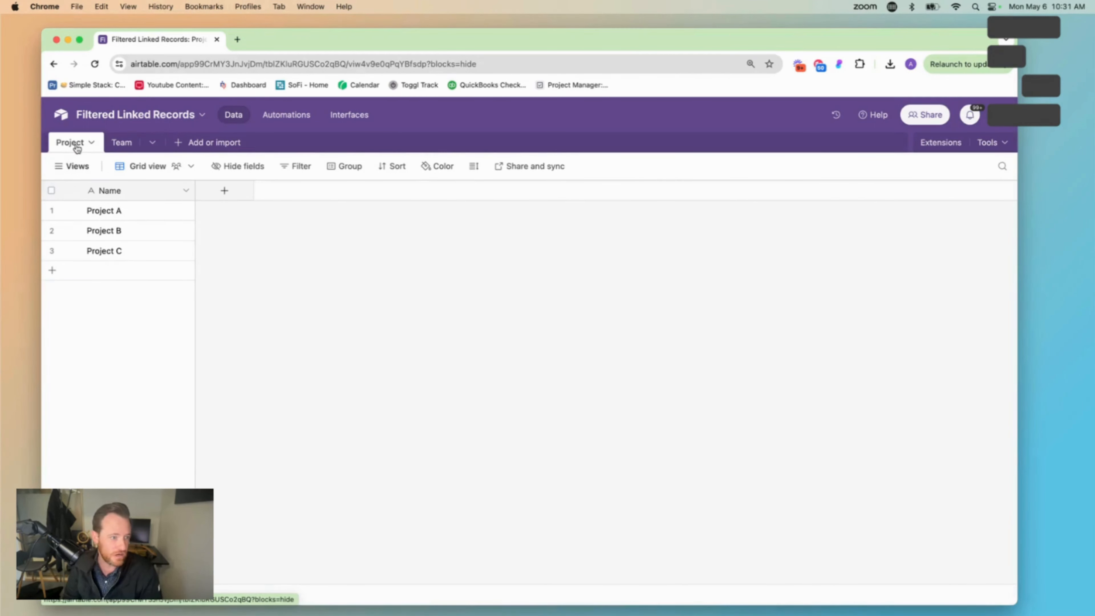
Delete the Project field from the Team table
left_click(121, 143)
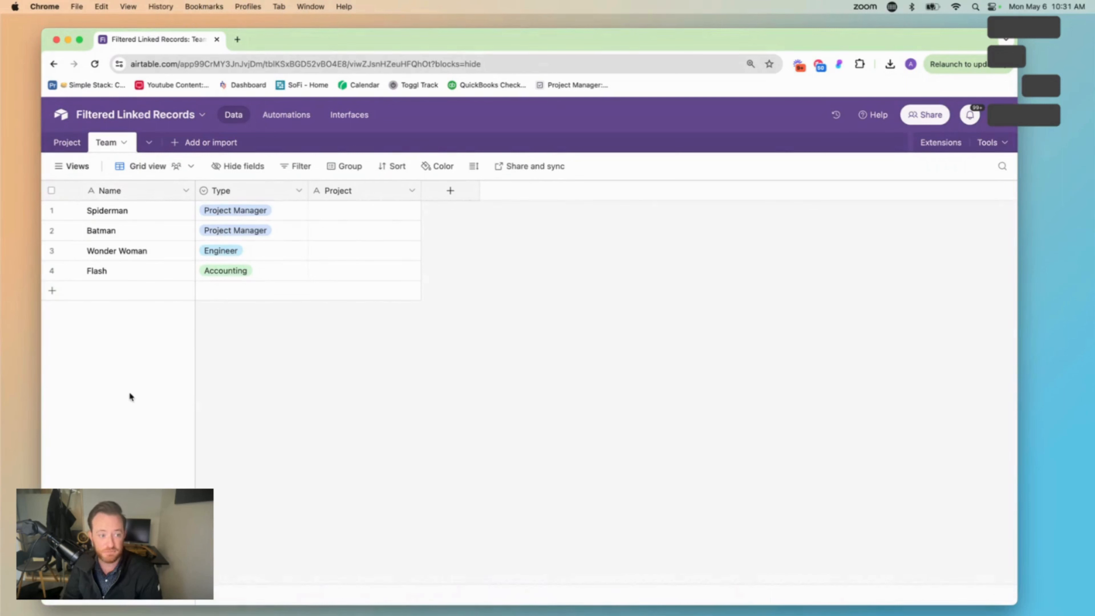
right_click(355, 191)
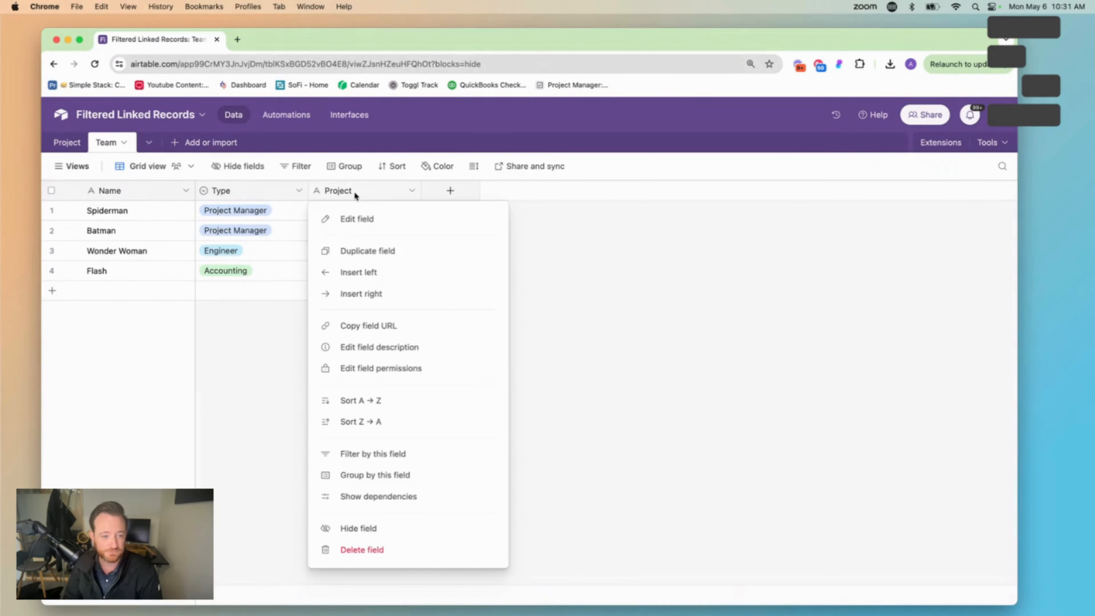
left_click(415, 553)
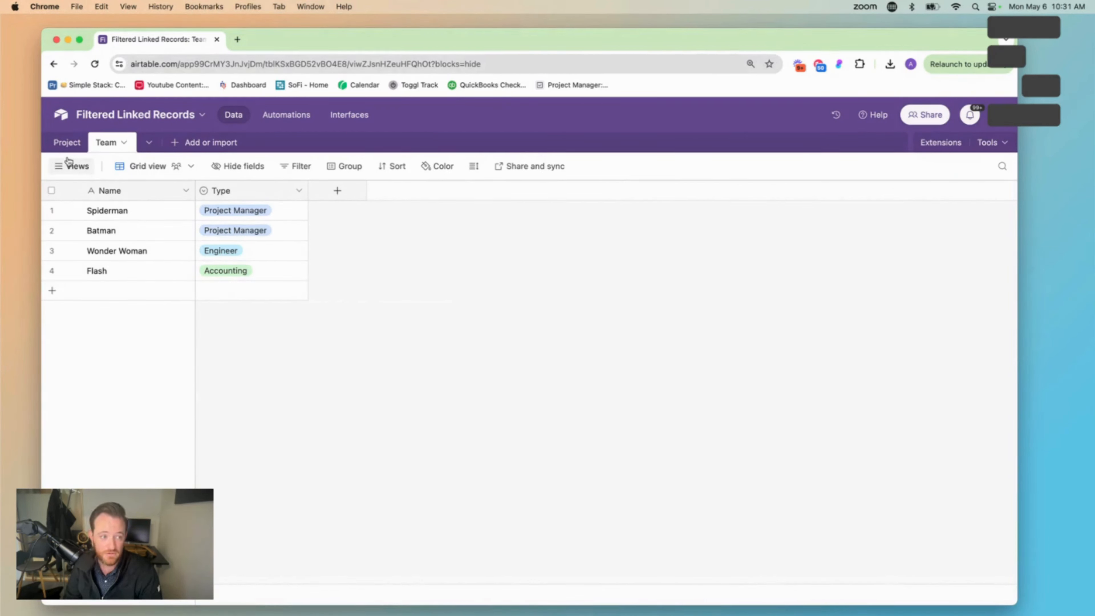
Add a Project Manager field to the Project table, linked to Team with multiple-record linking turned off, and widen its column
left_click(66, 144)
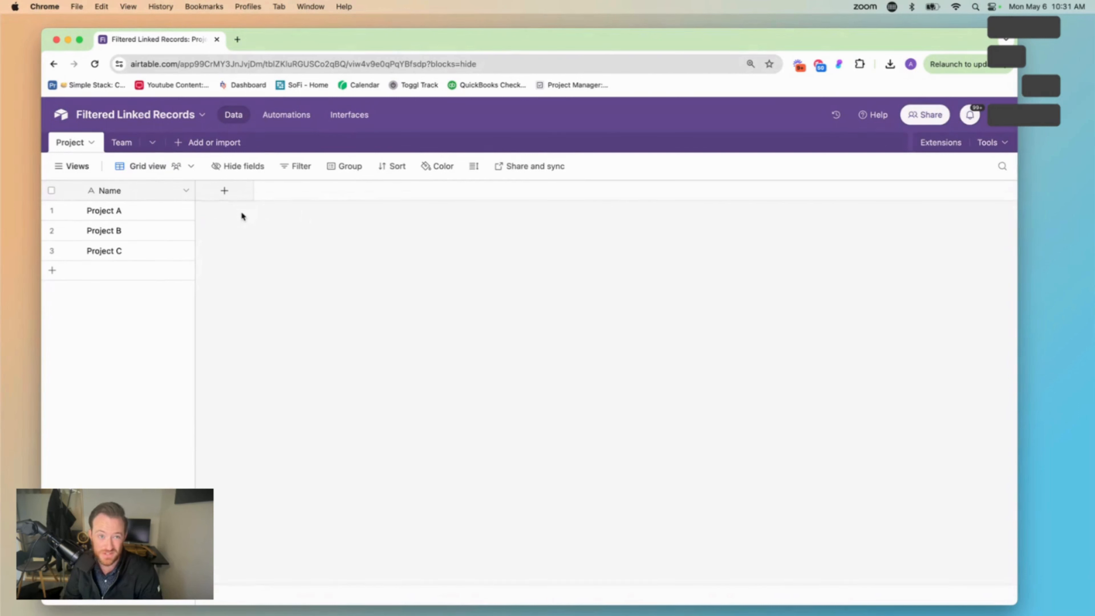
left_click(130, 148)
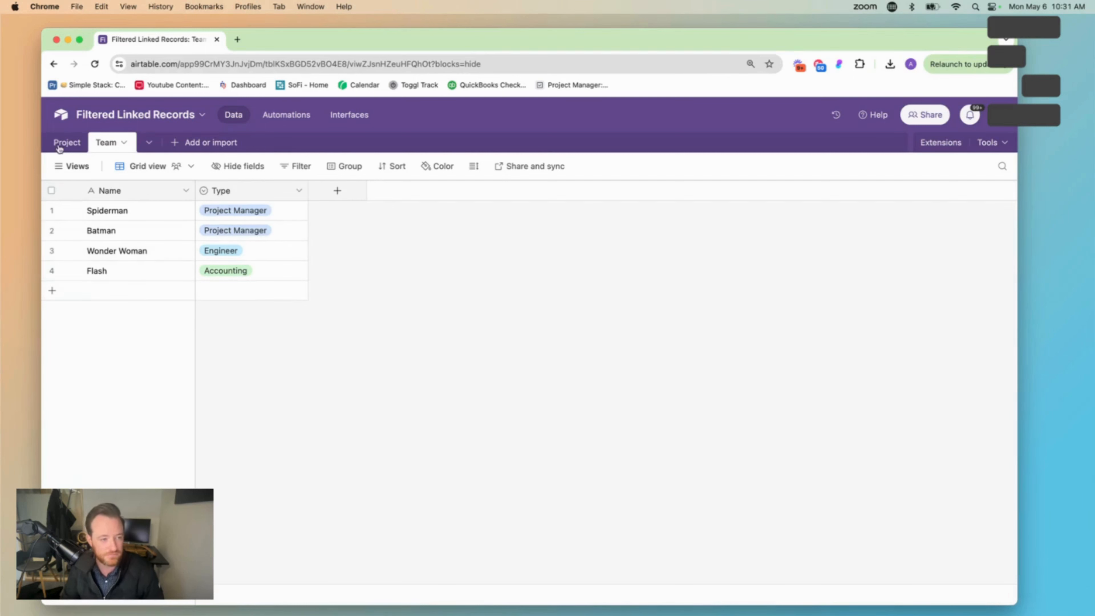
left_click(67, 142)
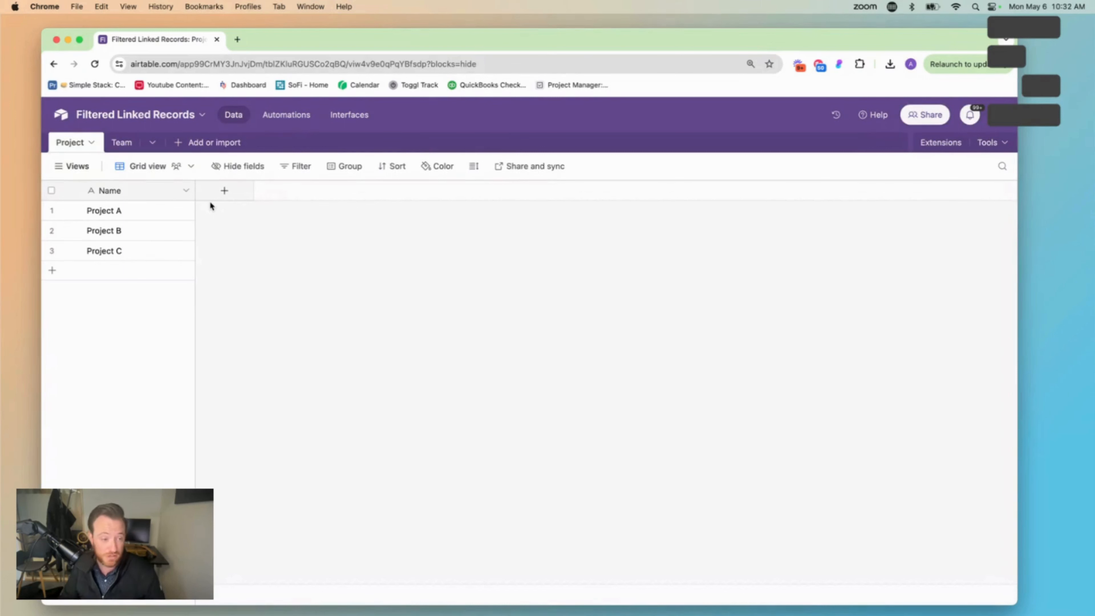
left_click(218, 197)
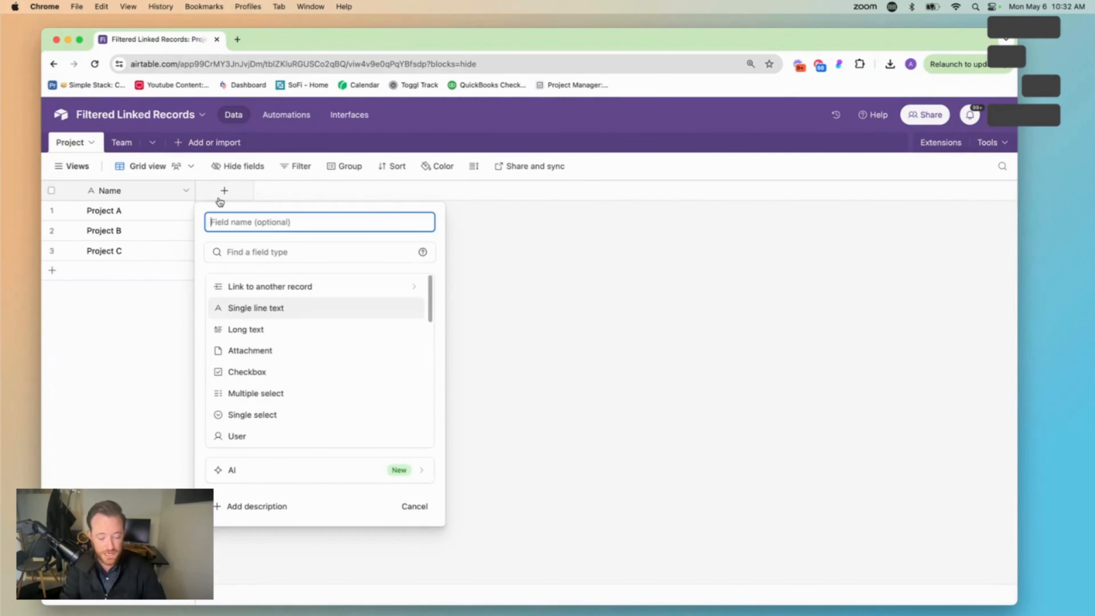
type("Project Ma")
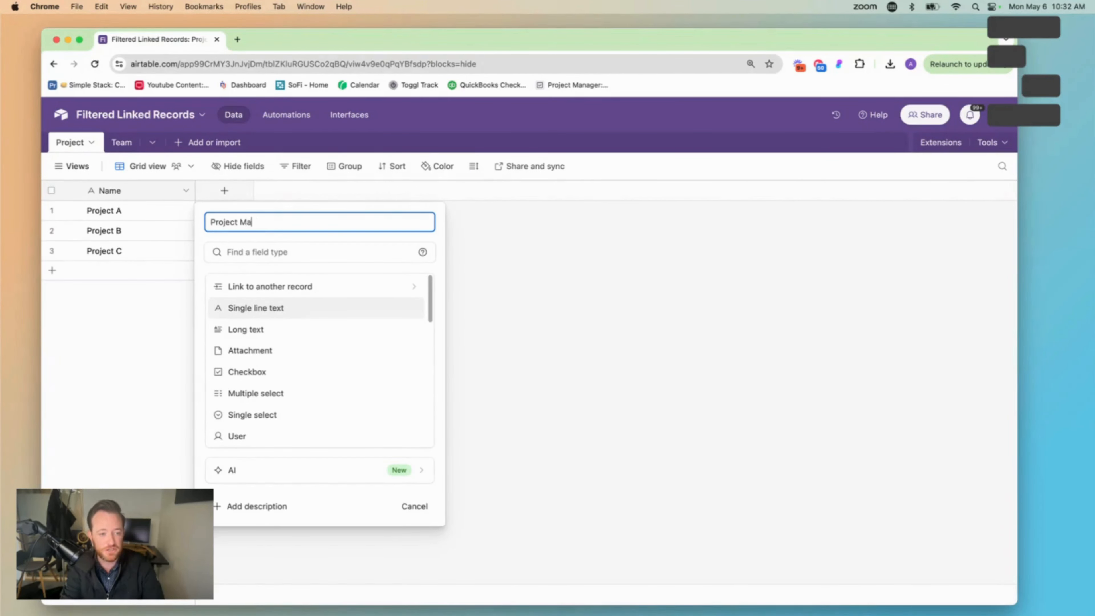
type("nager")
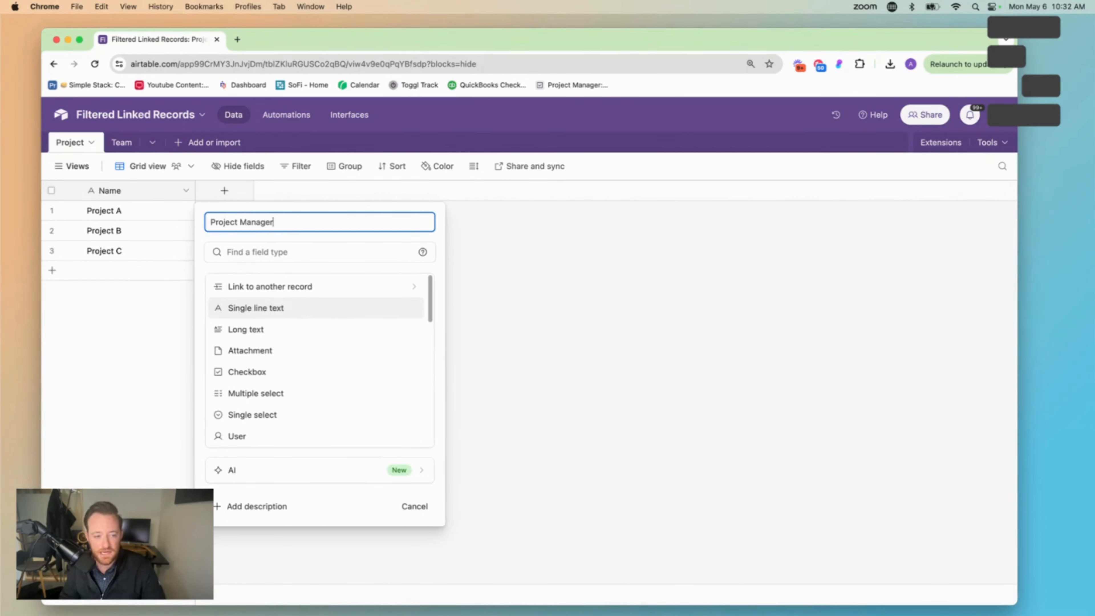
left_click(302, 286)
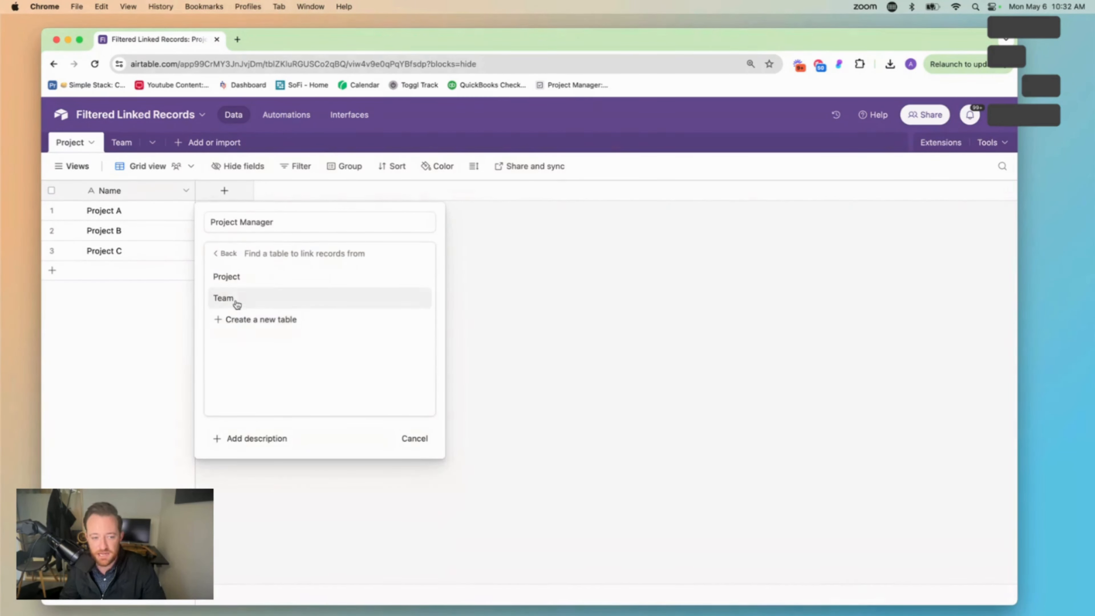
left_click(255, 300)
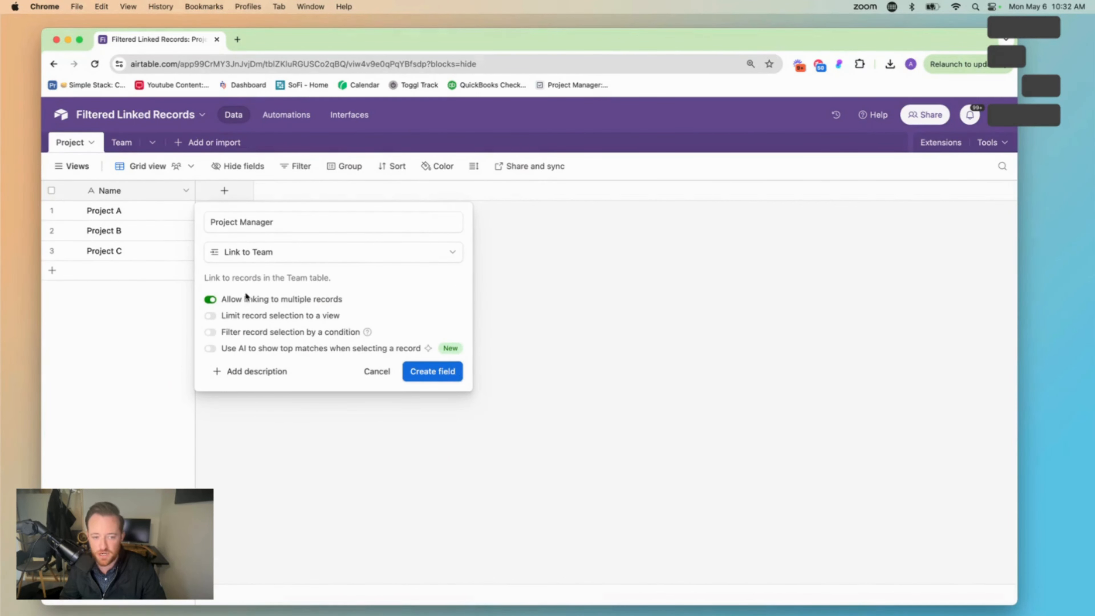
left_click(214, 300)
left_click(429, 379)
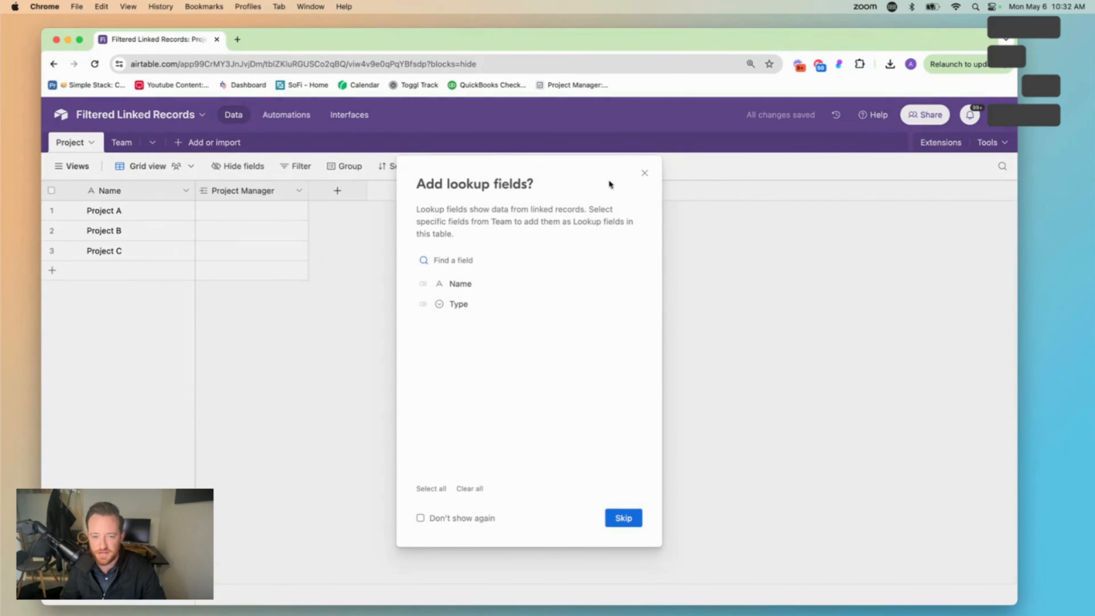
left_click(644, 173)
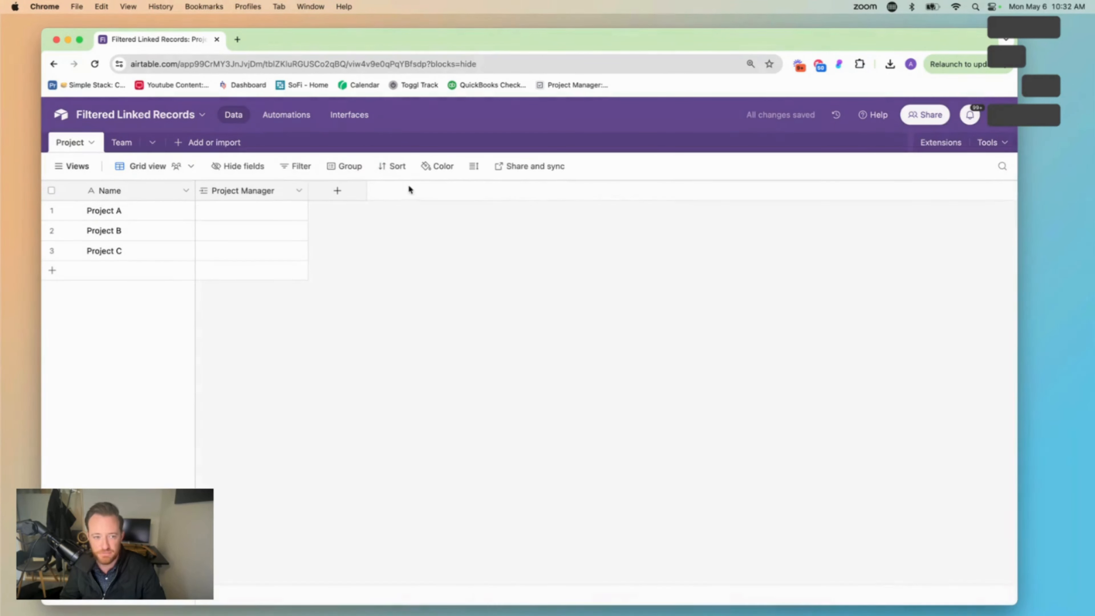
left_click_drag(306, 191, 335, 191)
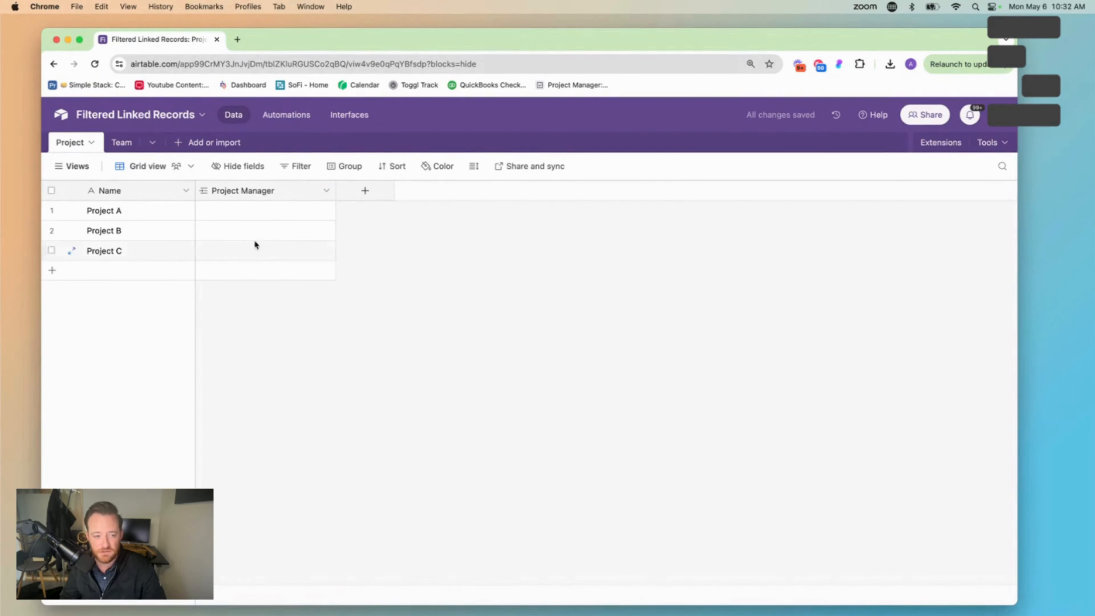
Examine which Team records can be linked as Project A's project manager and compare them with the Team table
left_click(225, 211)
left_click(206, 210)
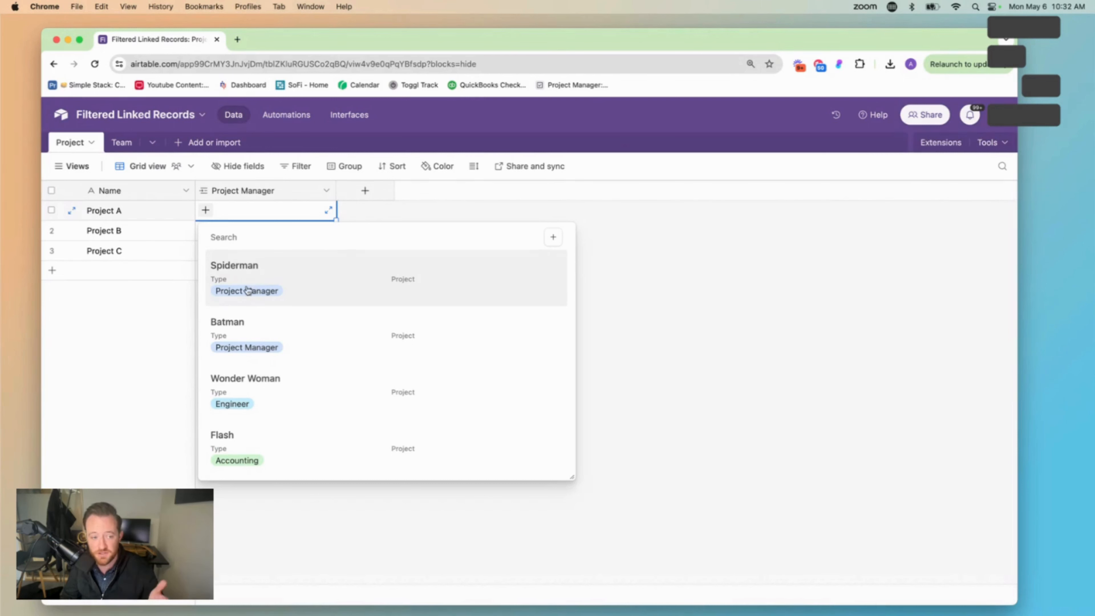
left_click(120, 142)
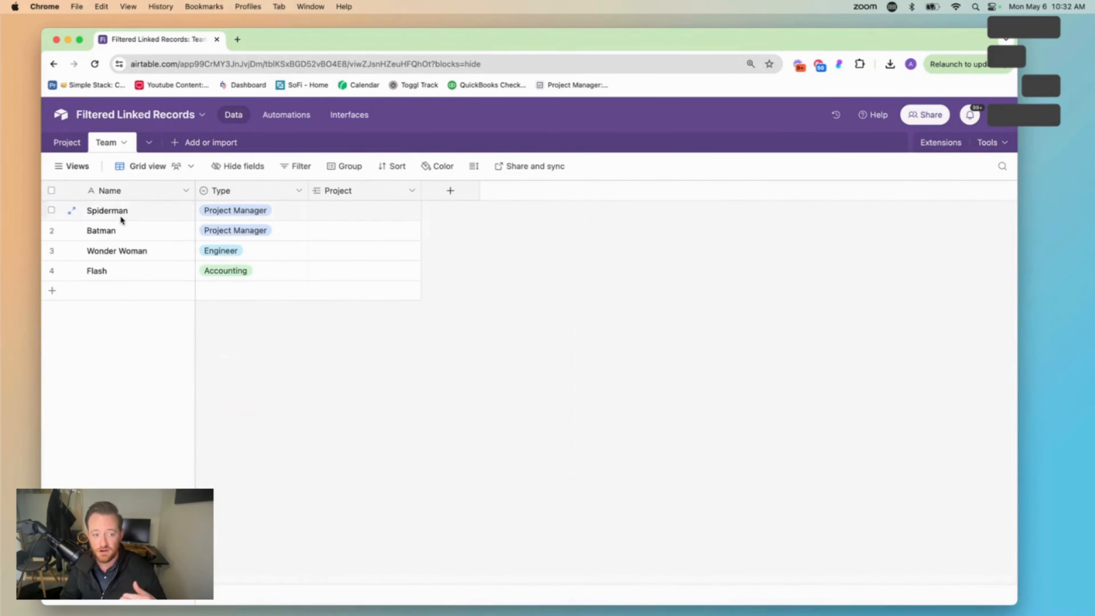
left_click(67, 142)
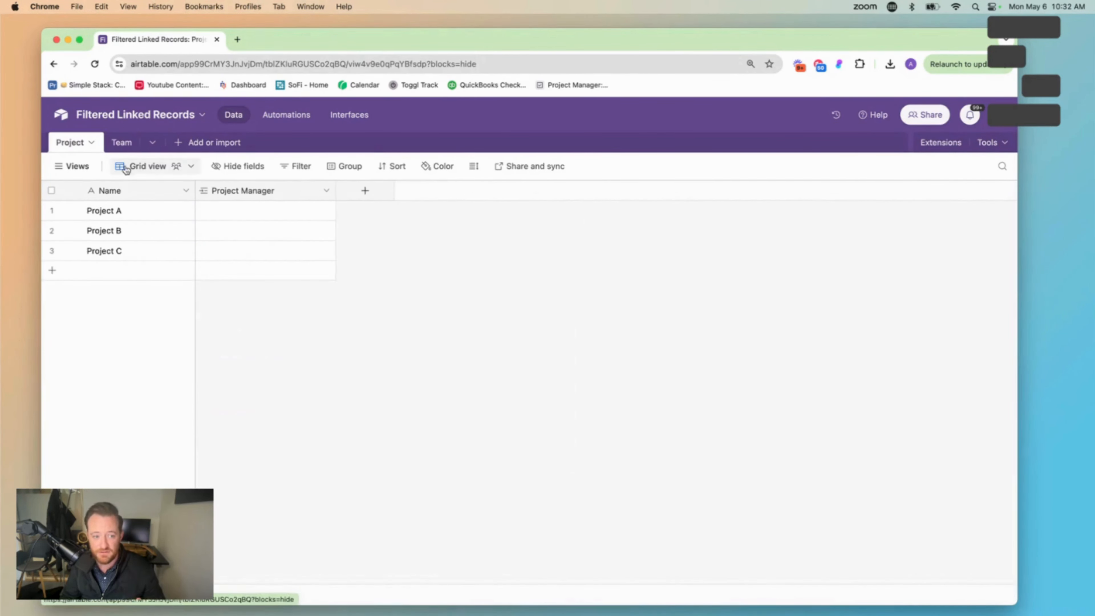
left_click(325, 209)
left_click(206, 211)
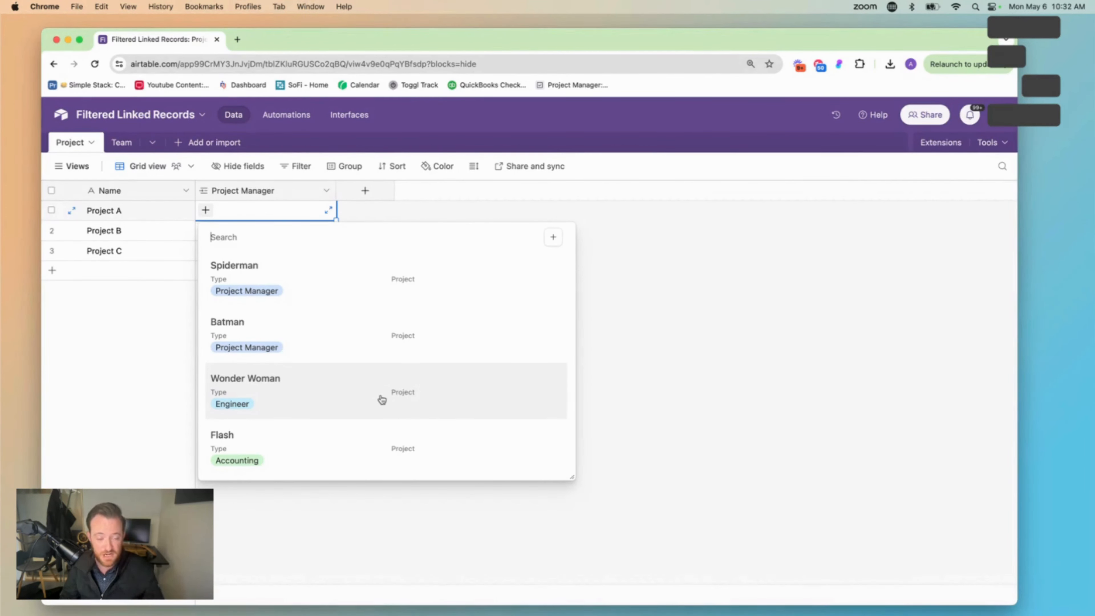
left_click(207, 209)
left_click(206, 210)
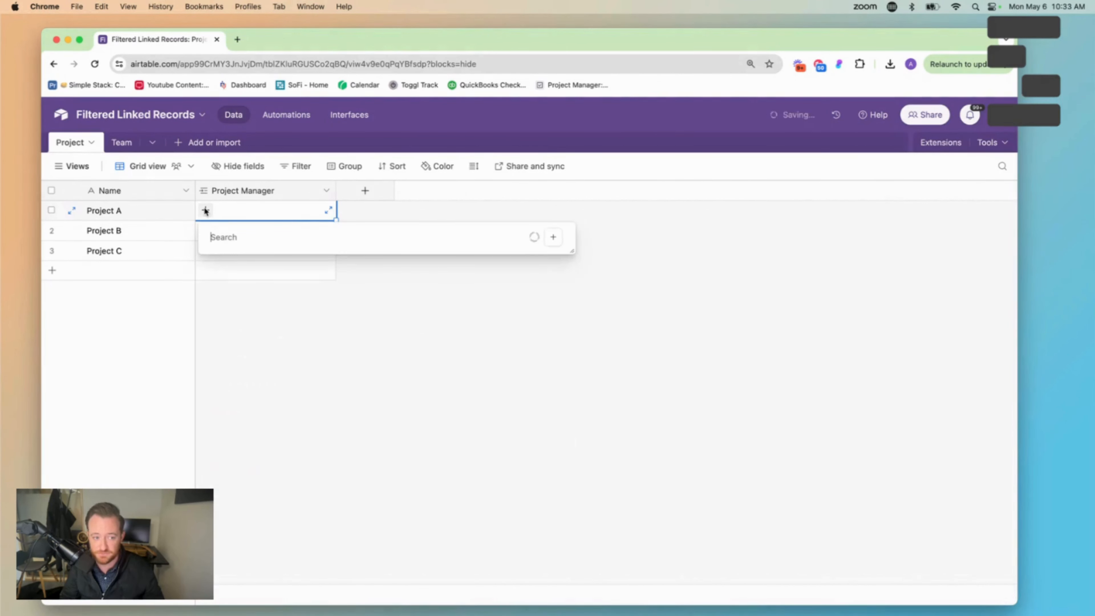
left_click(687, 335)
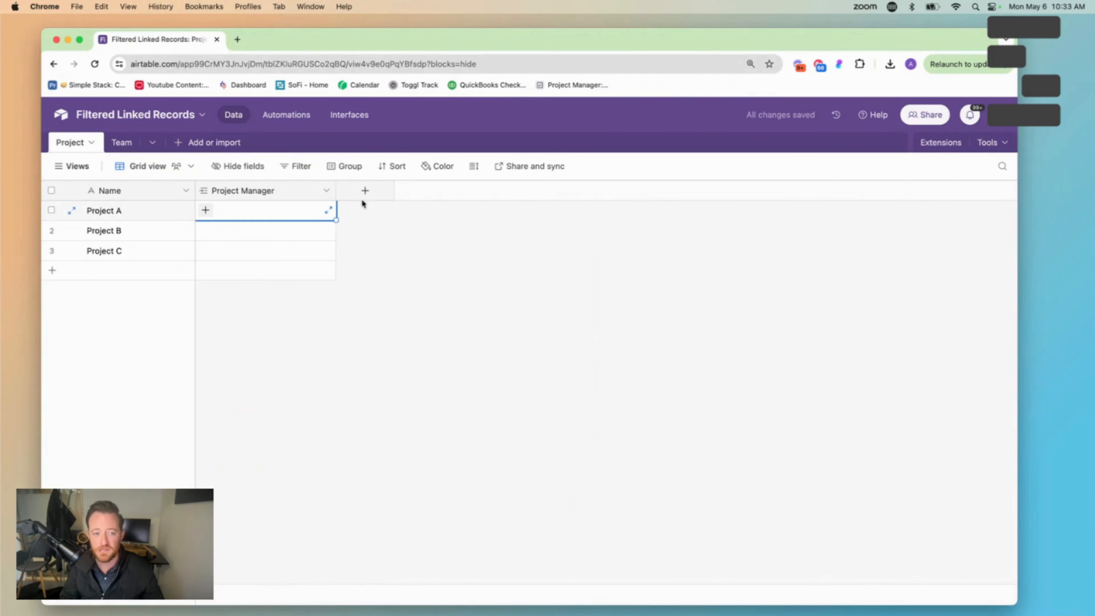
Filter the Project Manager field's record selection to those where Type is Project Manager, and widen the column slightly
left_click(326, 190)
left_click(330, 218)
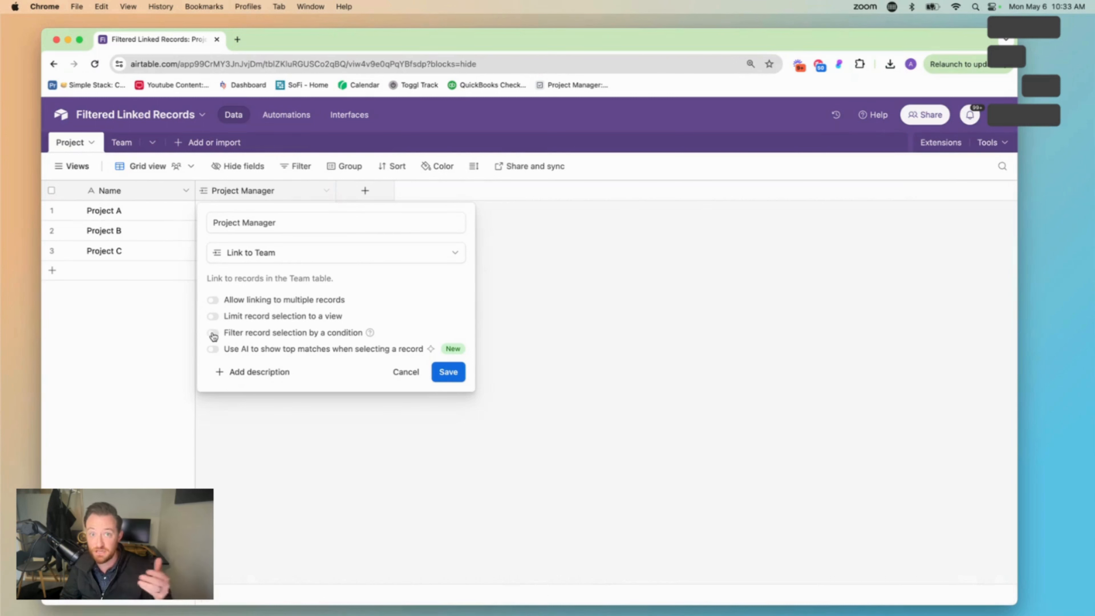
left_click(213, 335)
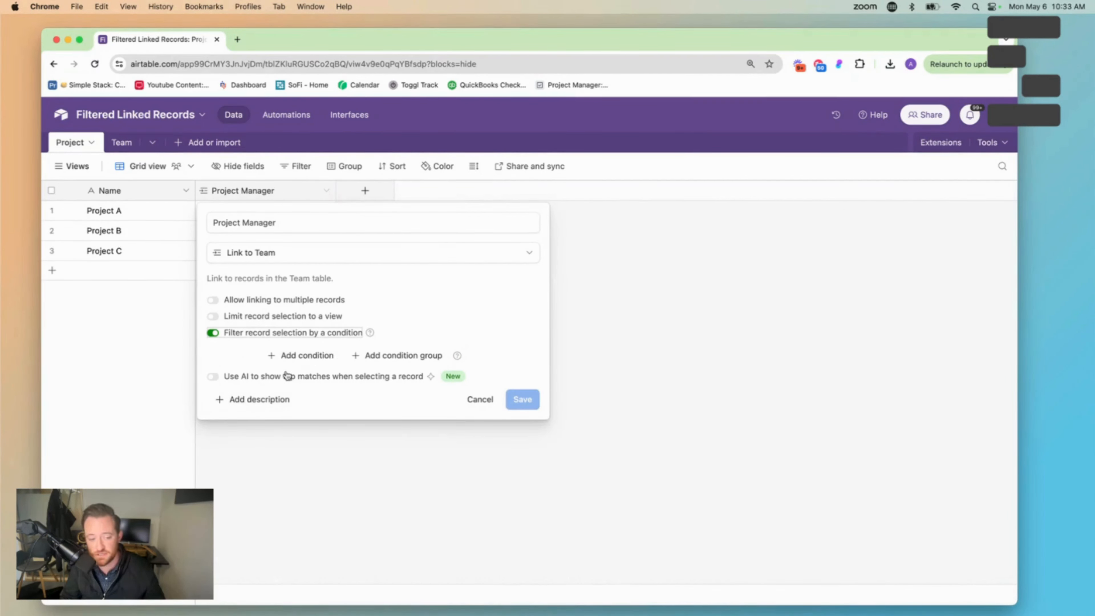
left_click(289, 361)
left_click(331, 355)
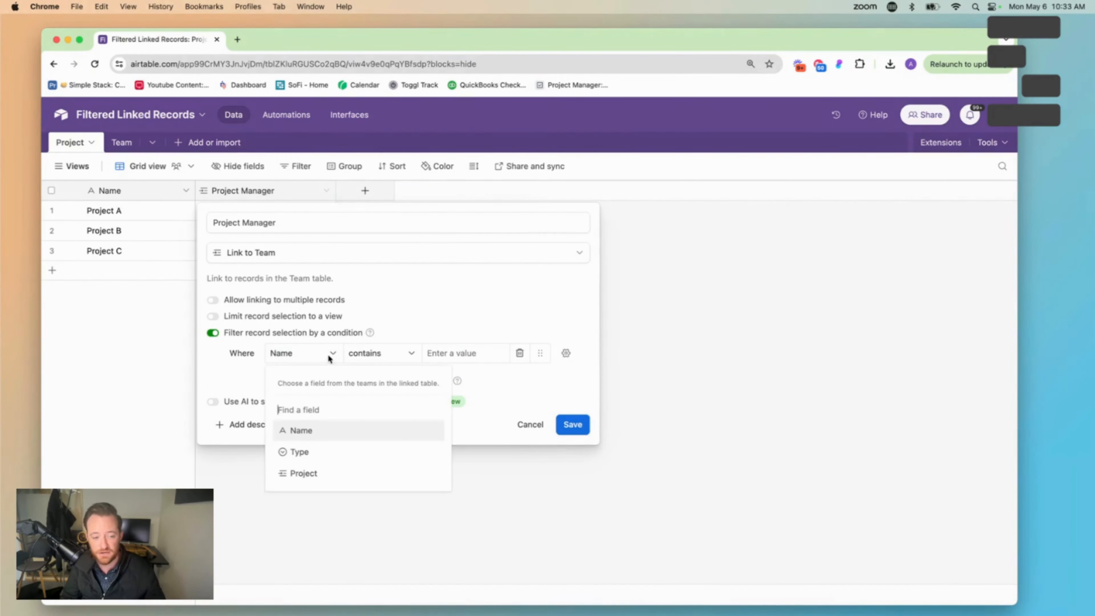
left_click(318, 455)
left_click(472, 356)
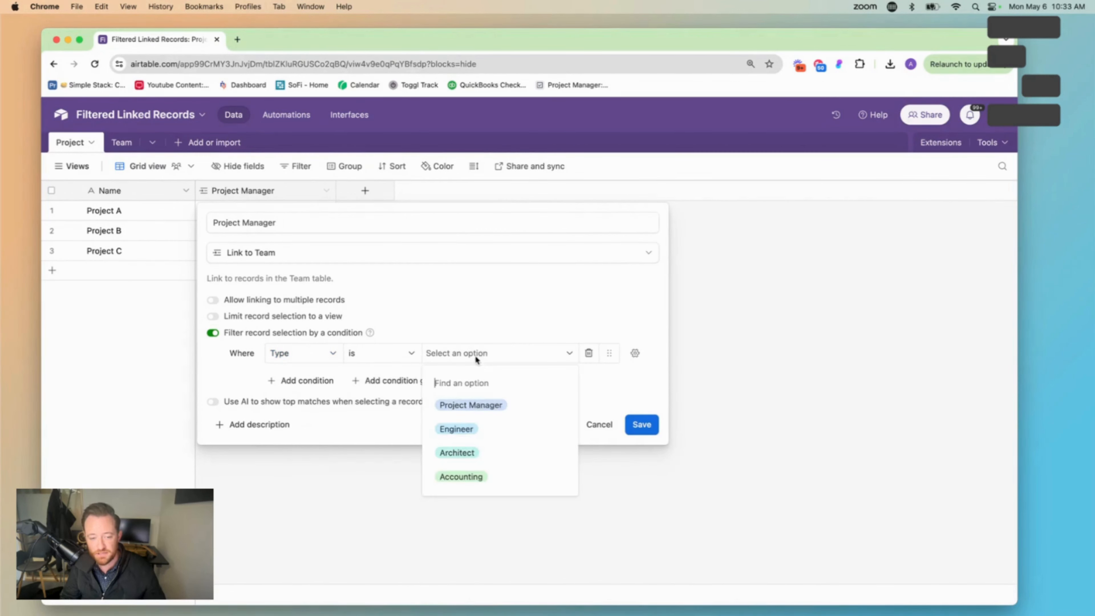
left_click(479, 405)
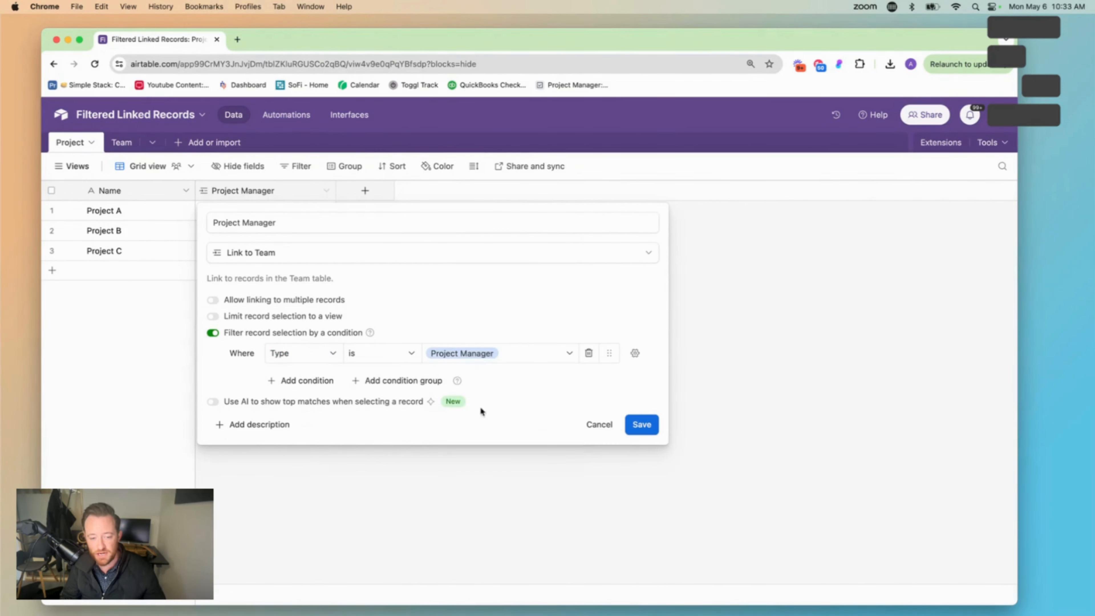
left_click(642, 425)
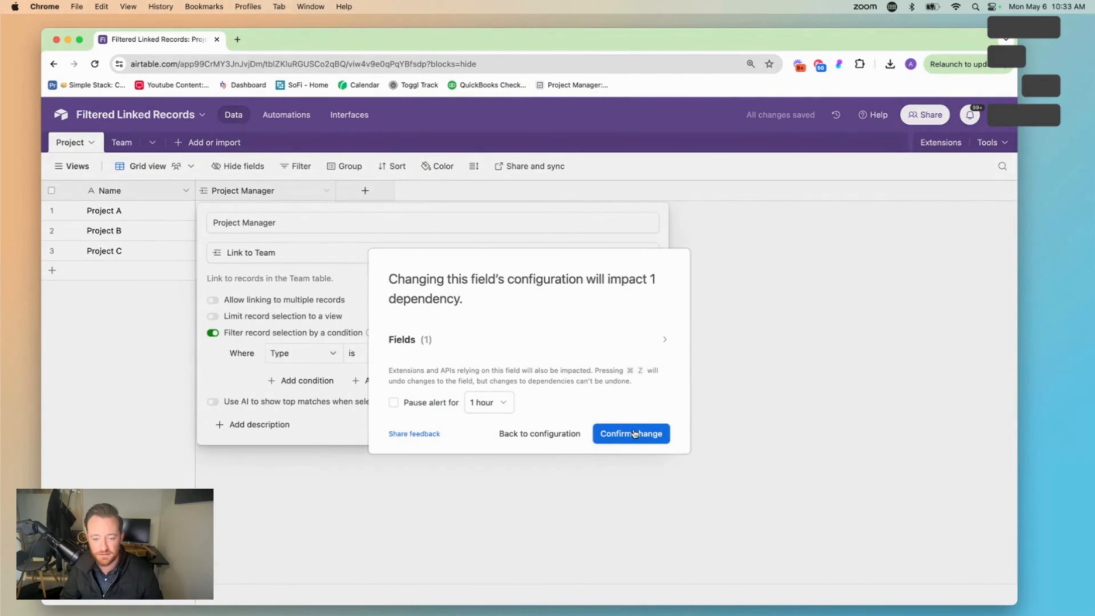
left_click(634, 434)
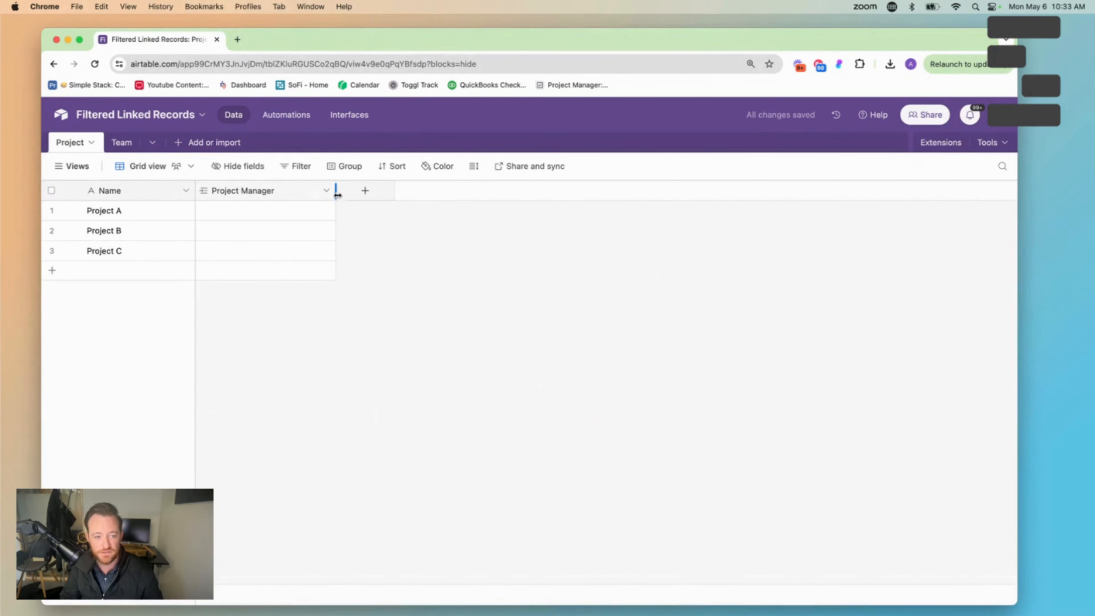
left_click_drag(337, 195, 343, 195)
Assign Spiderman as project manager of Project A, Batman of Project B and Spiderman of Project C
left_click(223, 211)
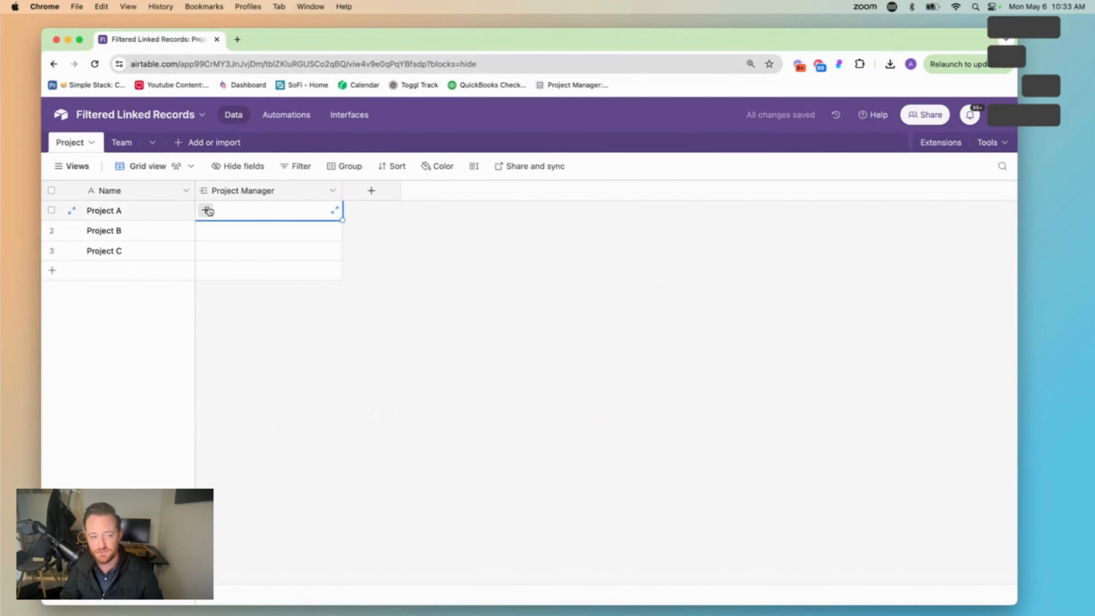
left_click(208, 211)
left_click(270, 275)
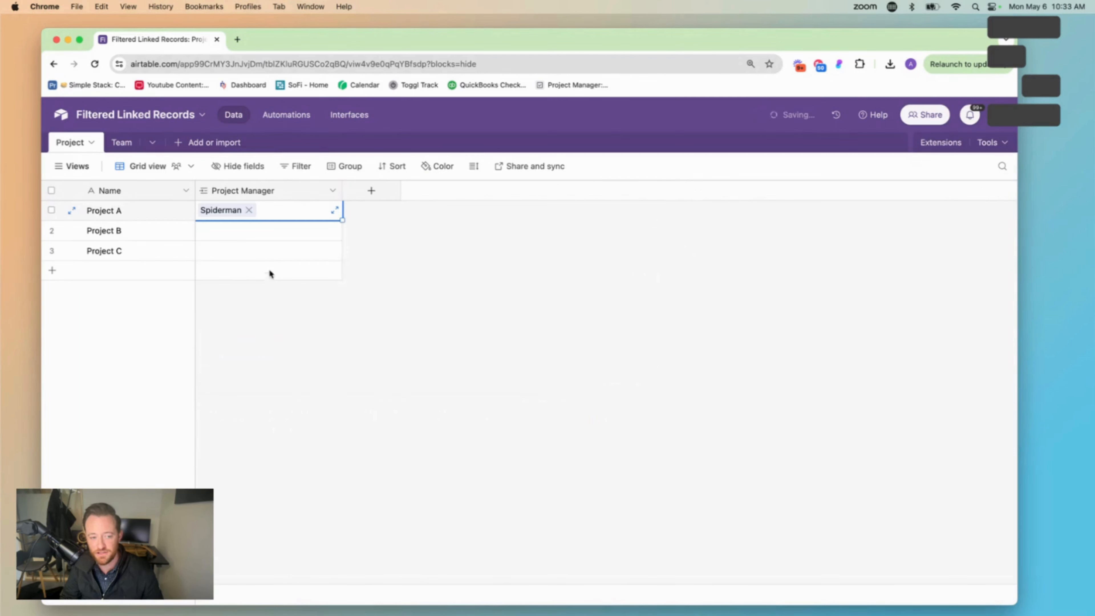
left_click(237, 227)
left_click(206, 230)
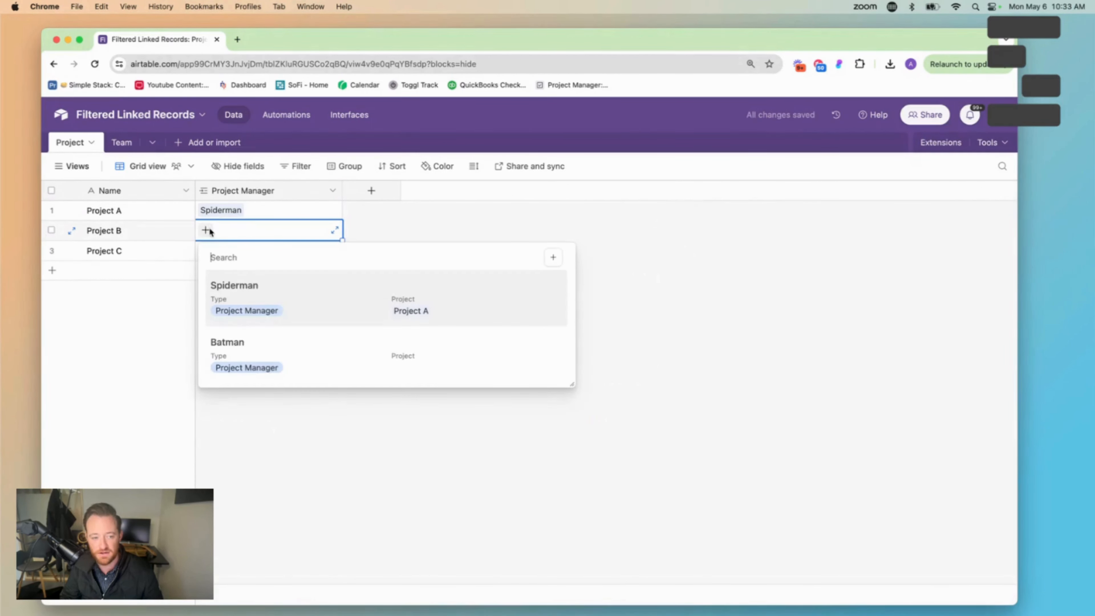
left_click(262, 360)
left_click(229, 256)
left_click(206, 250)
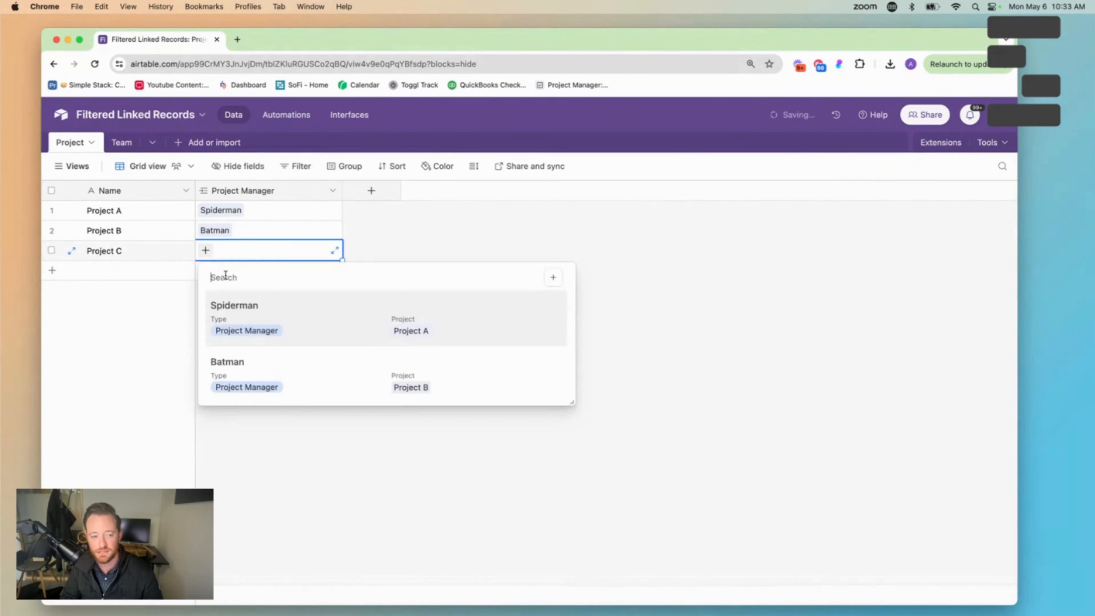
left_click(244, 318)
left_click(279, 366)
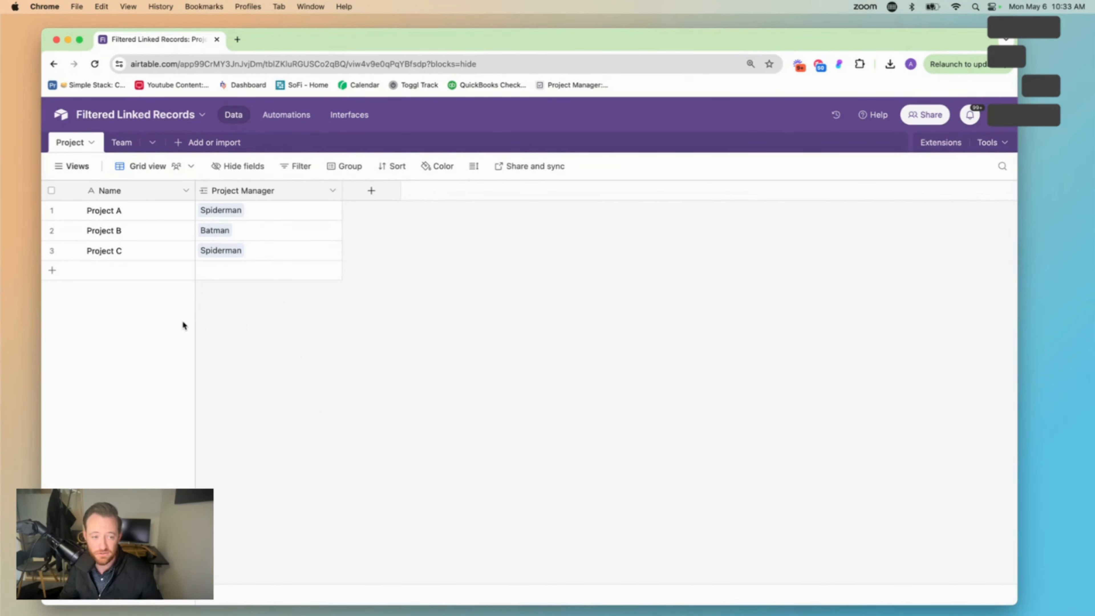
Add a Project Manager v2 field linked to Team with multiple-record linking turned off, without adding any lookup fields
left_click(371, 191)
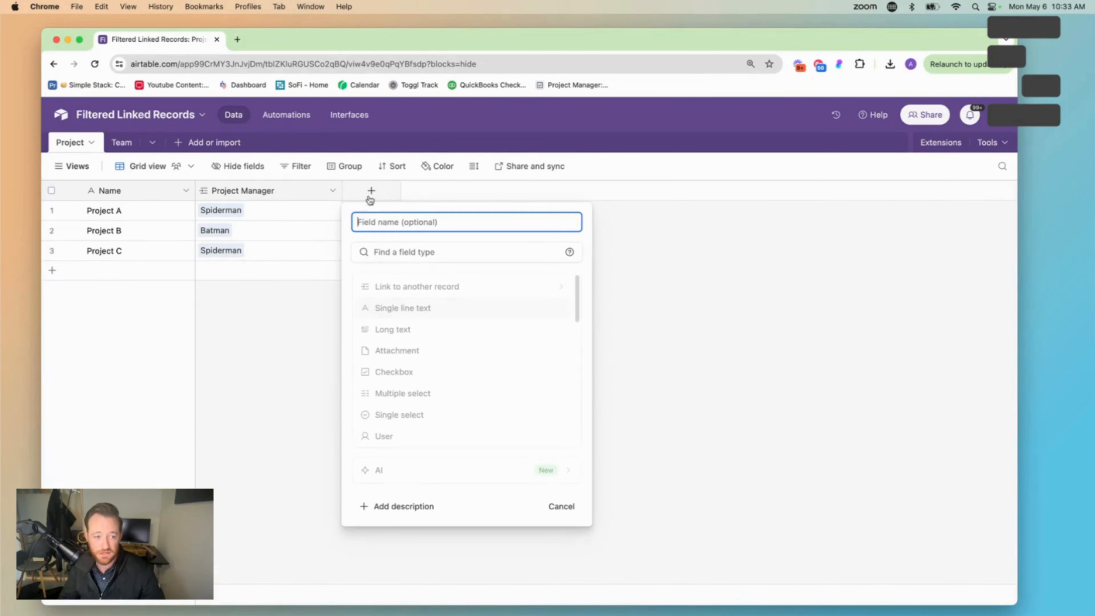
type("Proje")
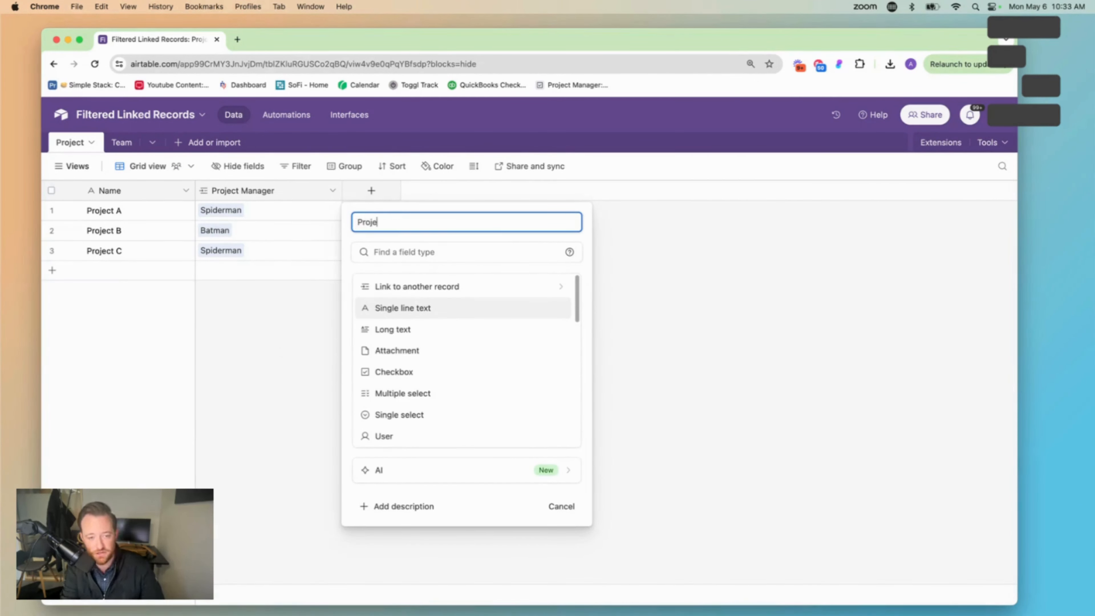
type("ct Manager v2")
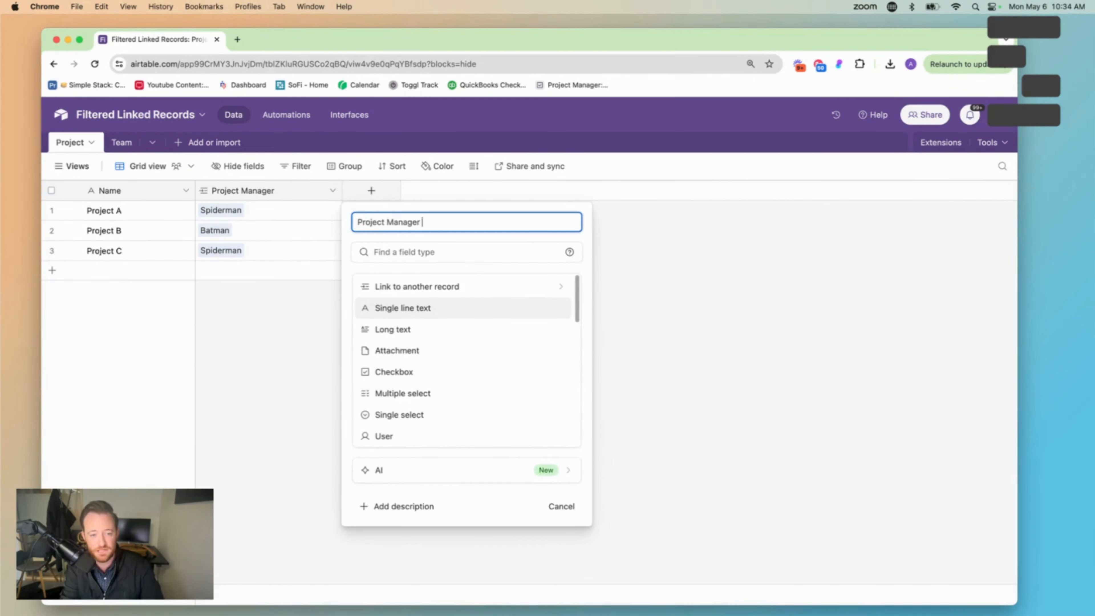
left_click(384, 287)
left_click(414, 297)
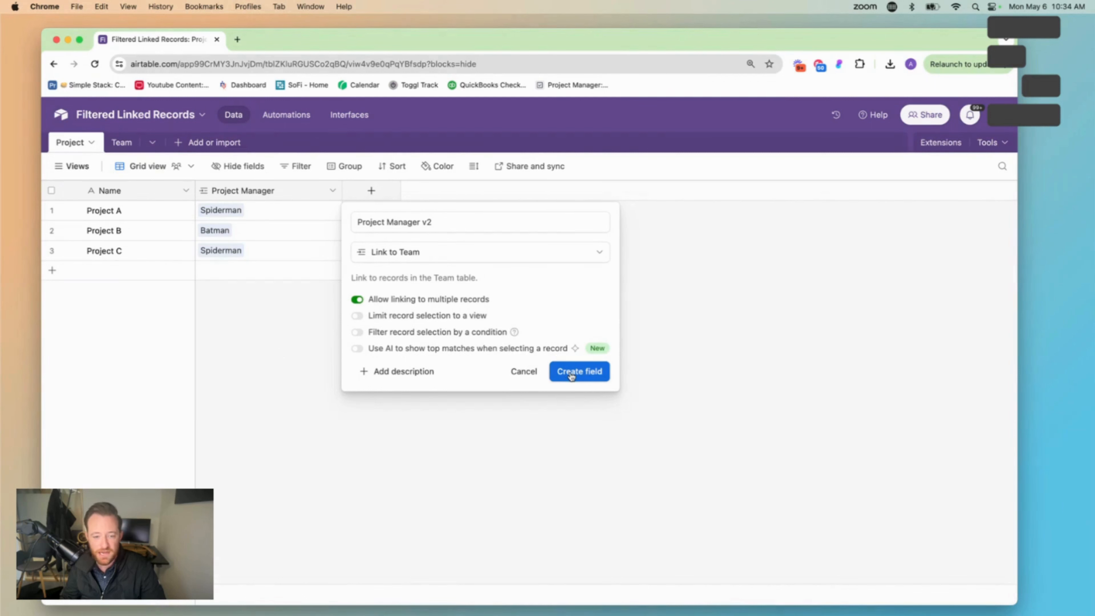
left_click(357, 299)
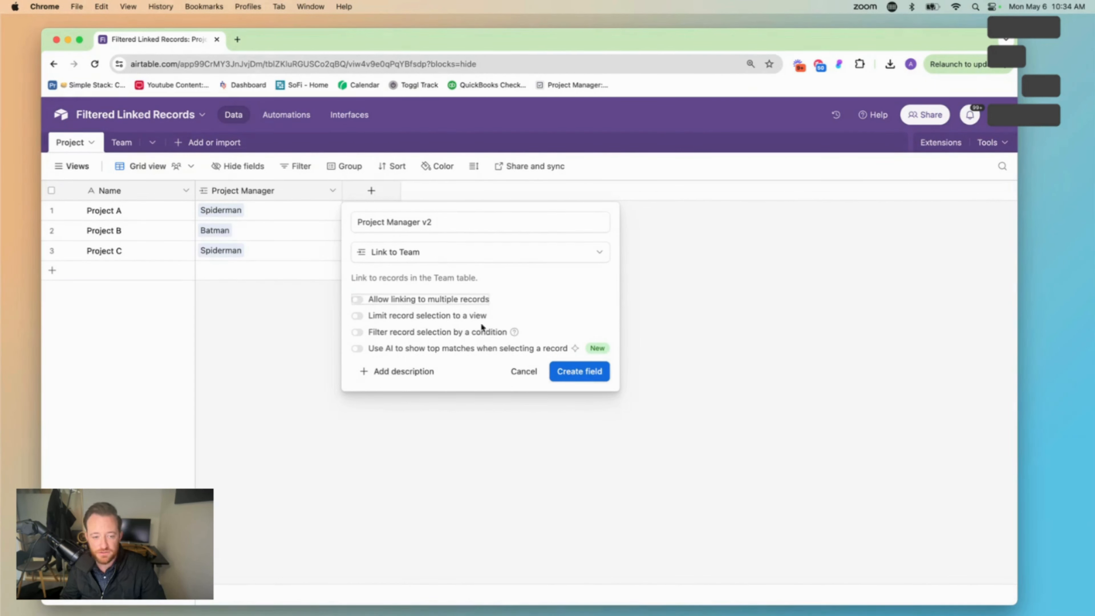
left_click(576, 372)
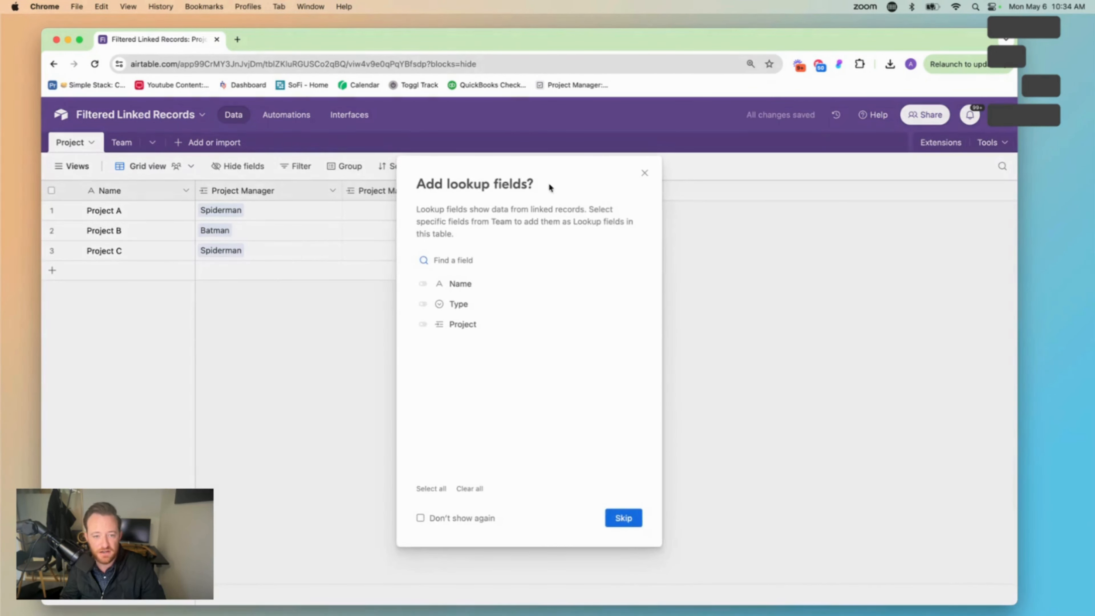
left_click(644, 173)
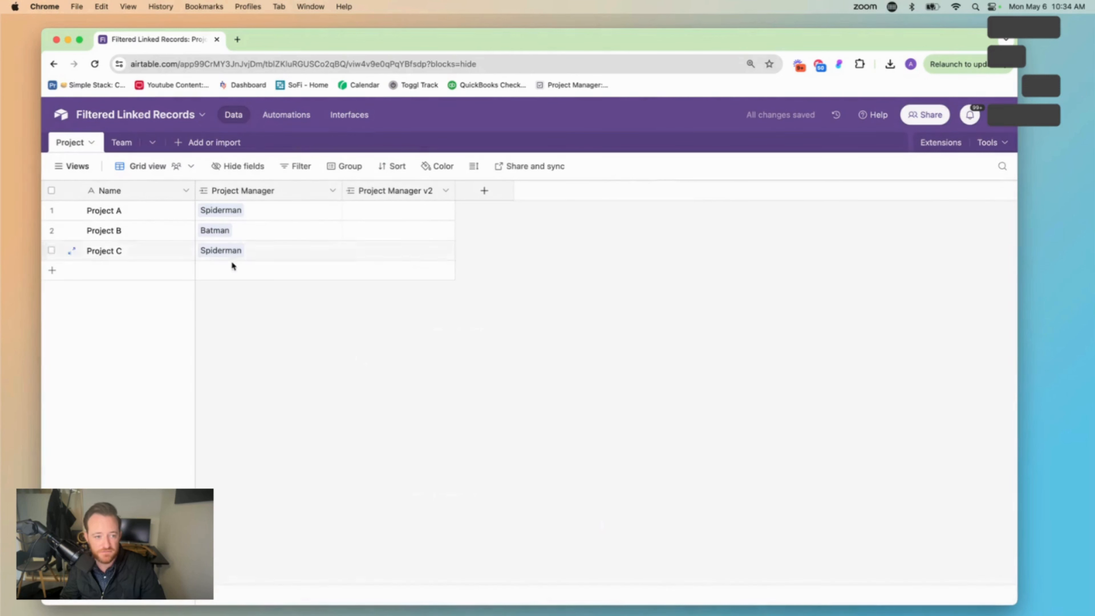
Rename the Team table's grid view to All Employees
left_click(122, 144)
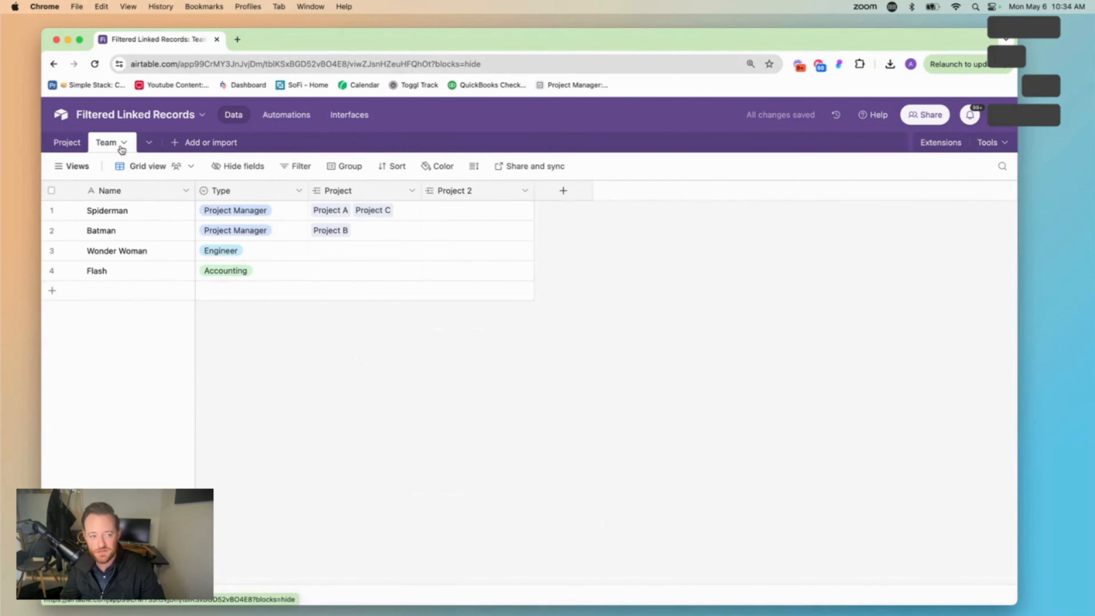
left_click(71, 166)
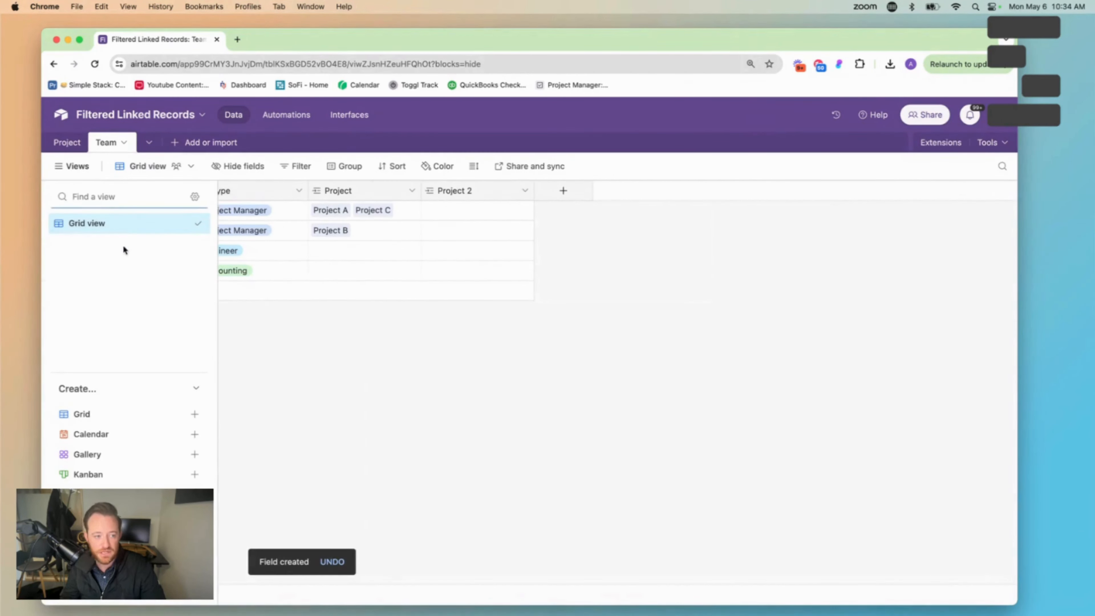
double_click(94, 223)
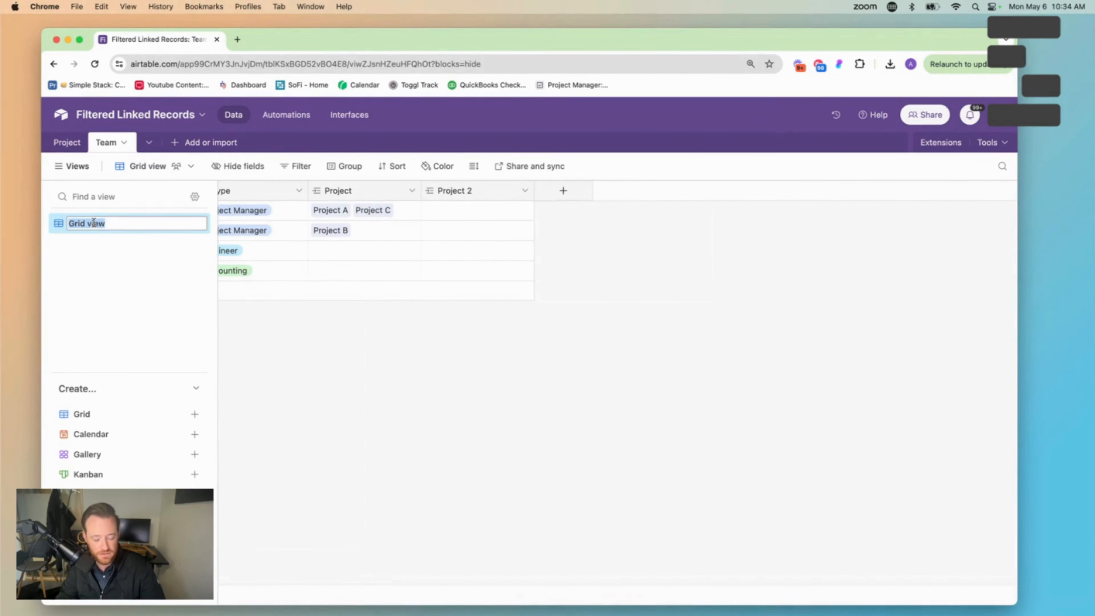
type("All")
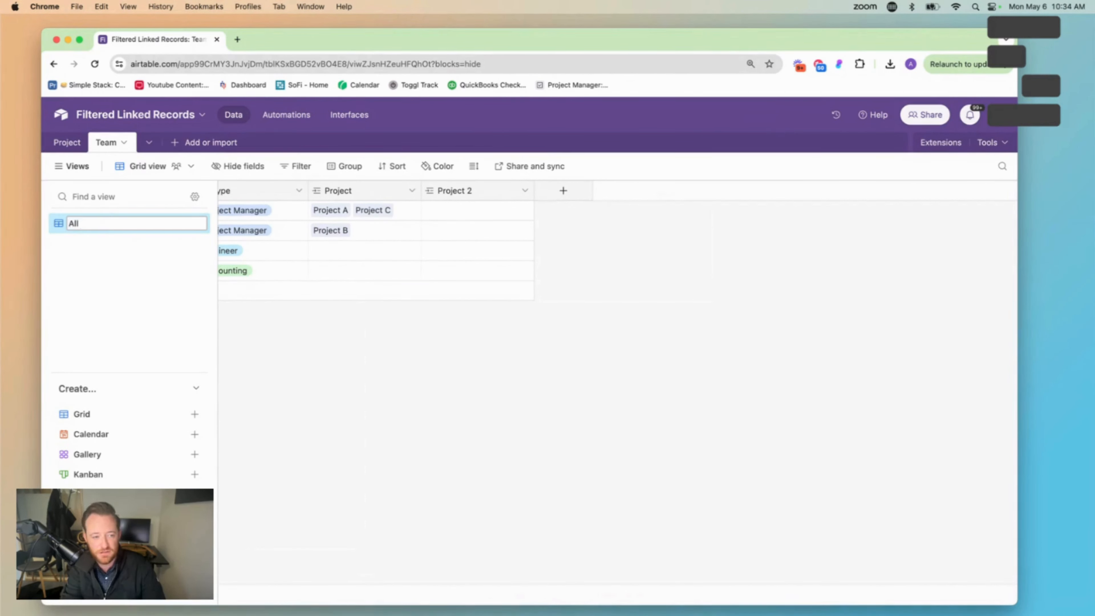
type(" Employees")
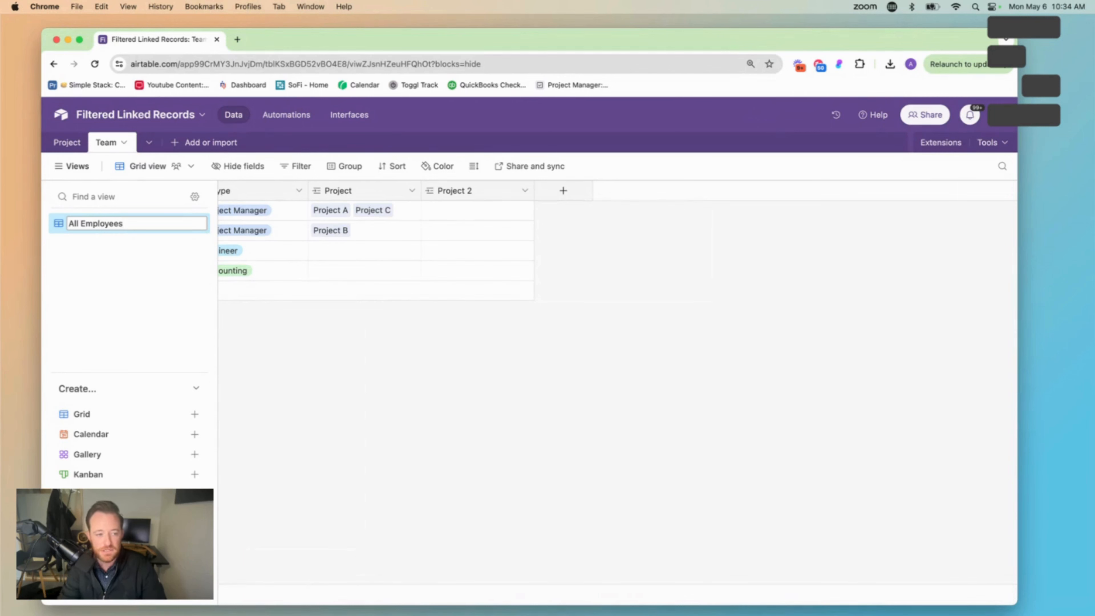
key("Return")
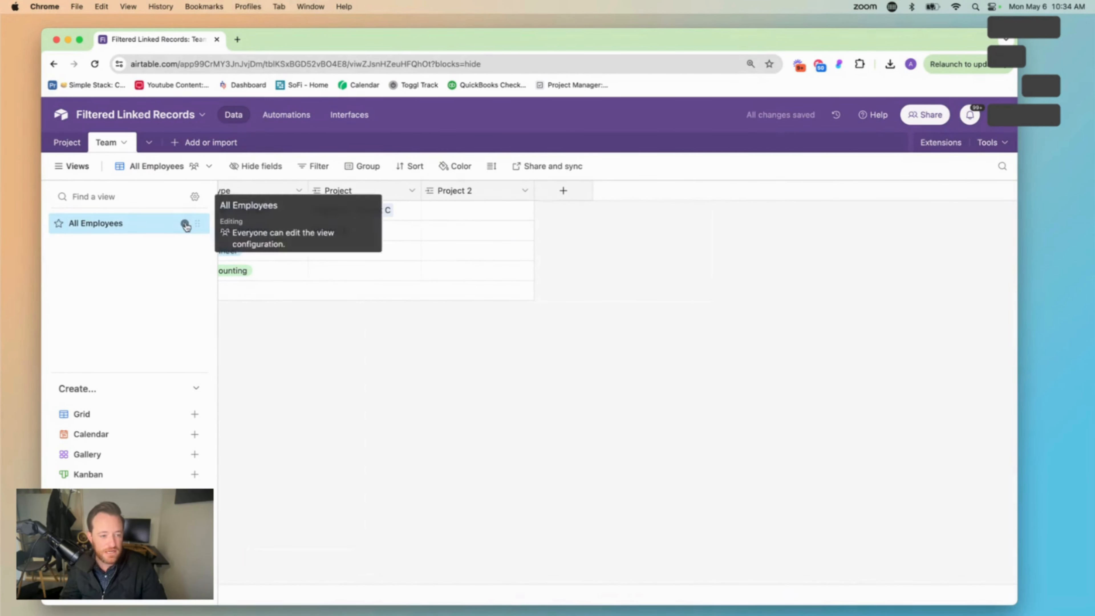
Duplicate the All Employees view and name the copy Project Managers
left_click(184, 223)
left_click(235, 305)
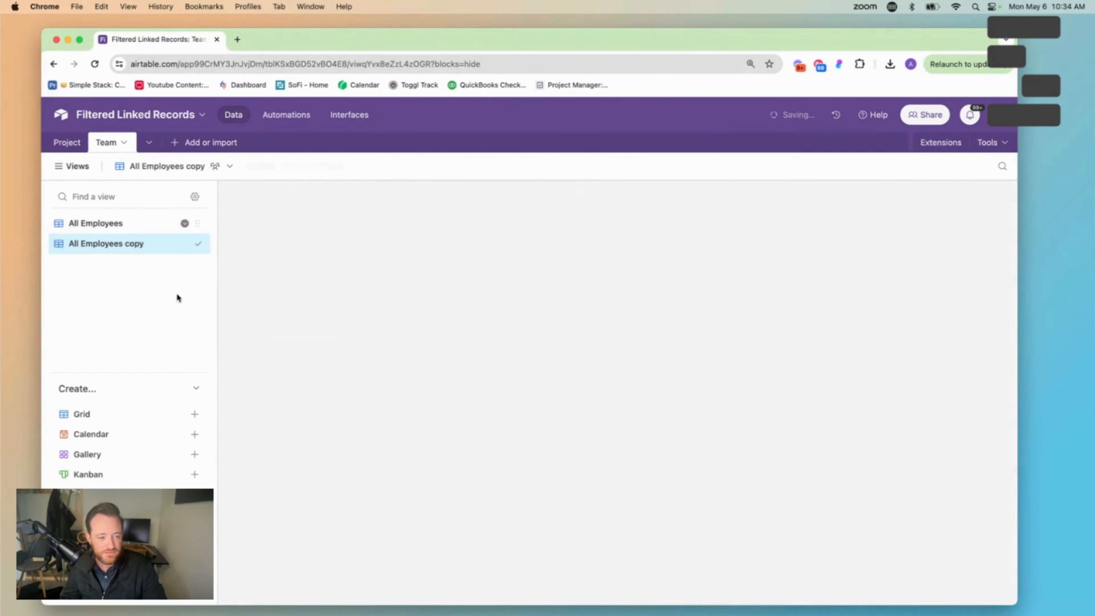
double_click(127, 244)
type("Project m")
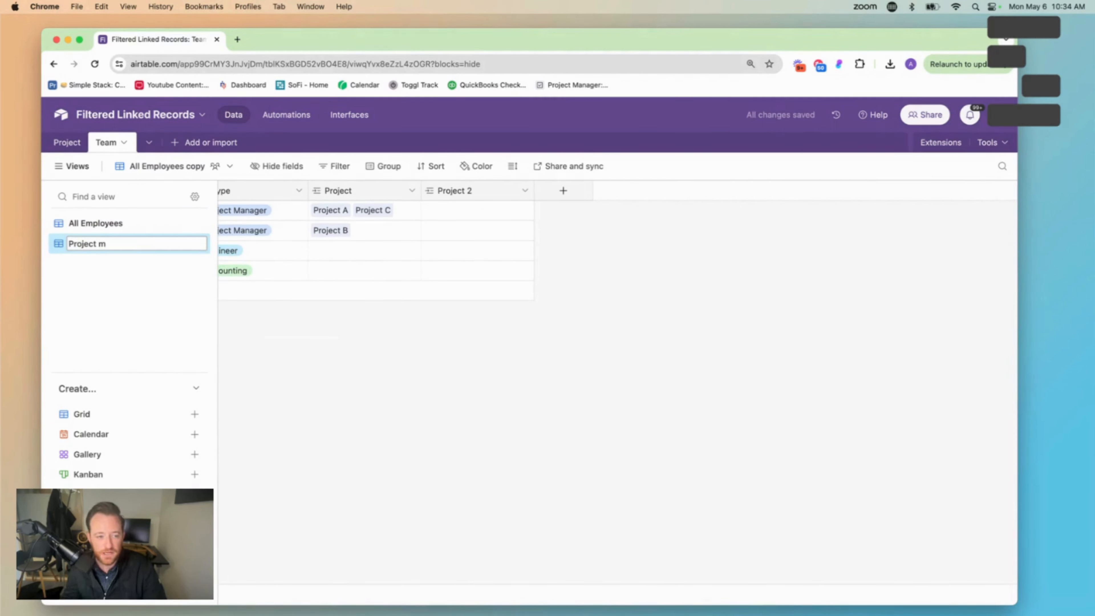
key("BackSpace")
type("Manageres")
key("Return")
left_click(74, 168)
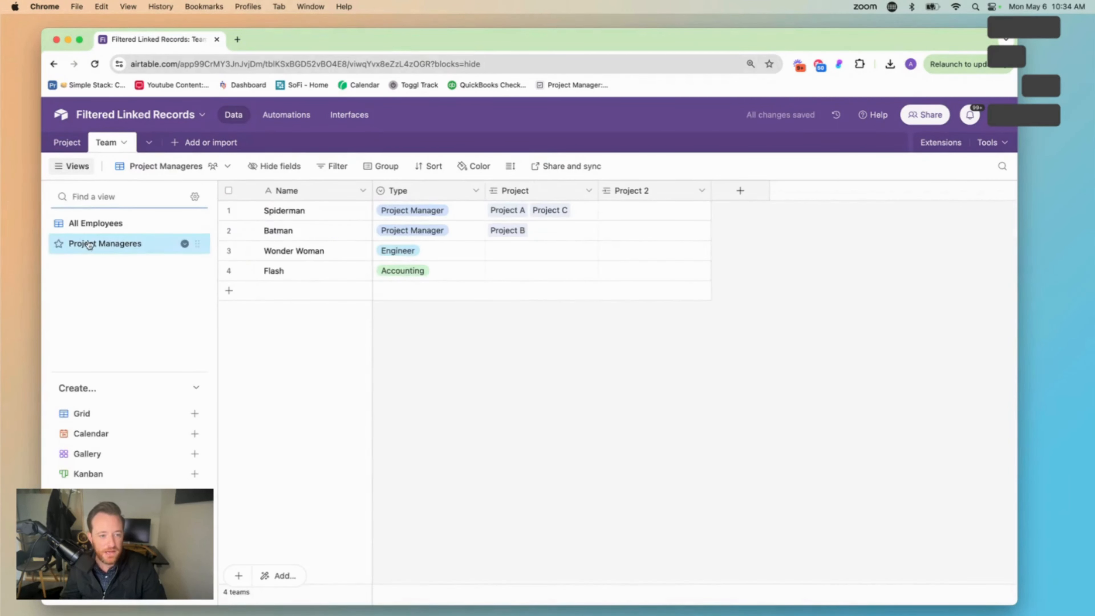
left_click(148, 250)
double_click(147, 246)
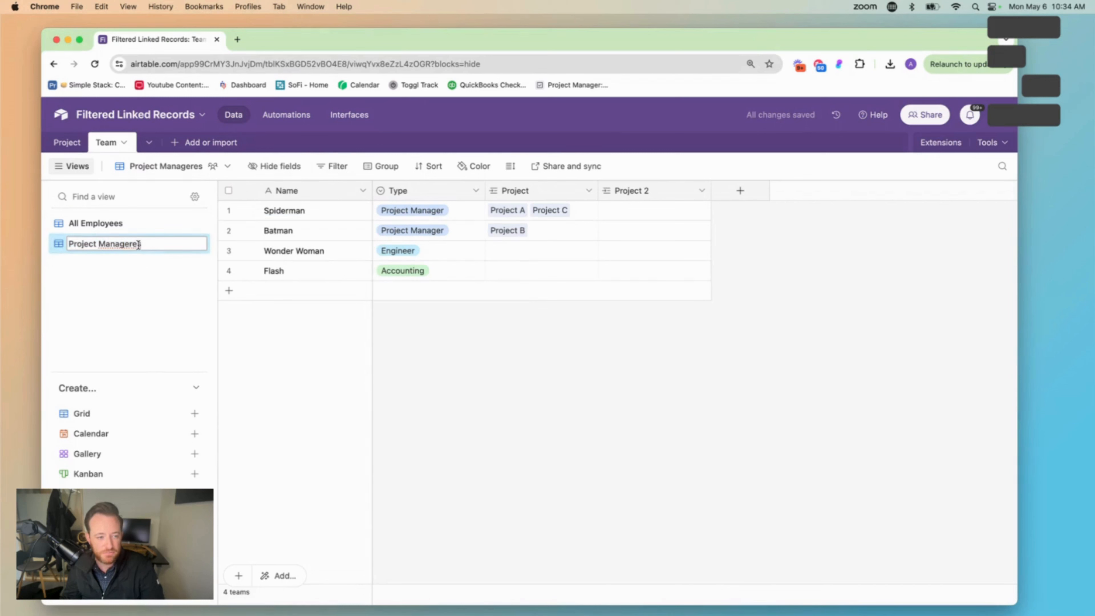
key("BackSpace")
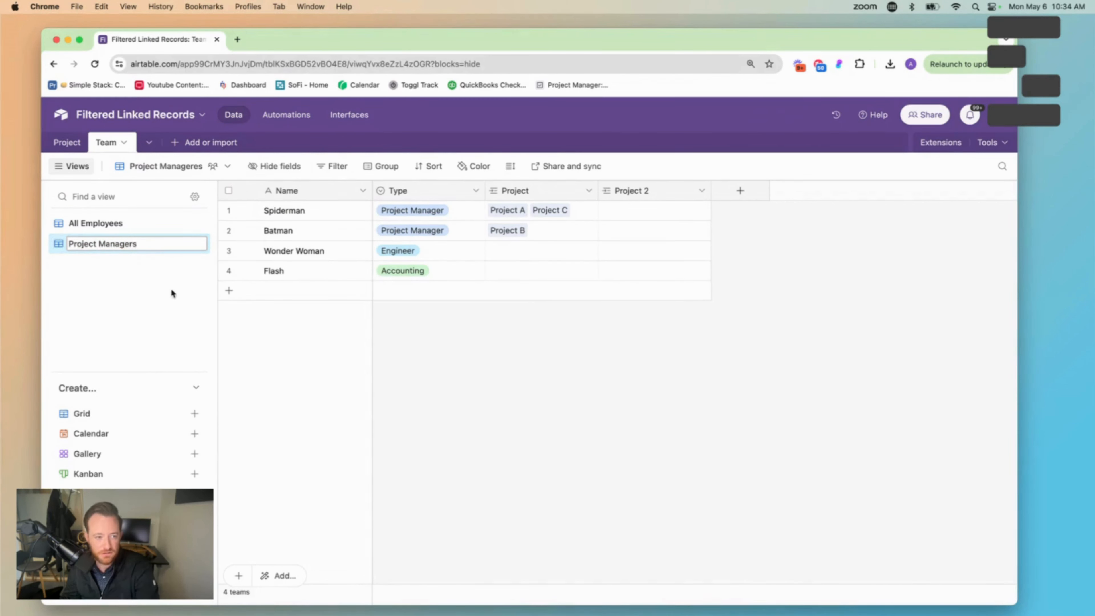
Filter the Project Managers view to records where Type is Project Manager
left_click(329, 166)
left_click(352, 214)
left_click(392, 213)
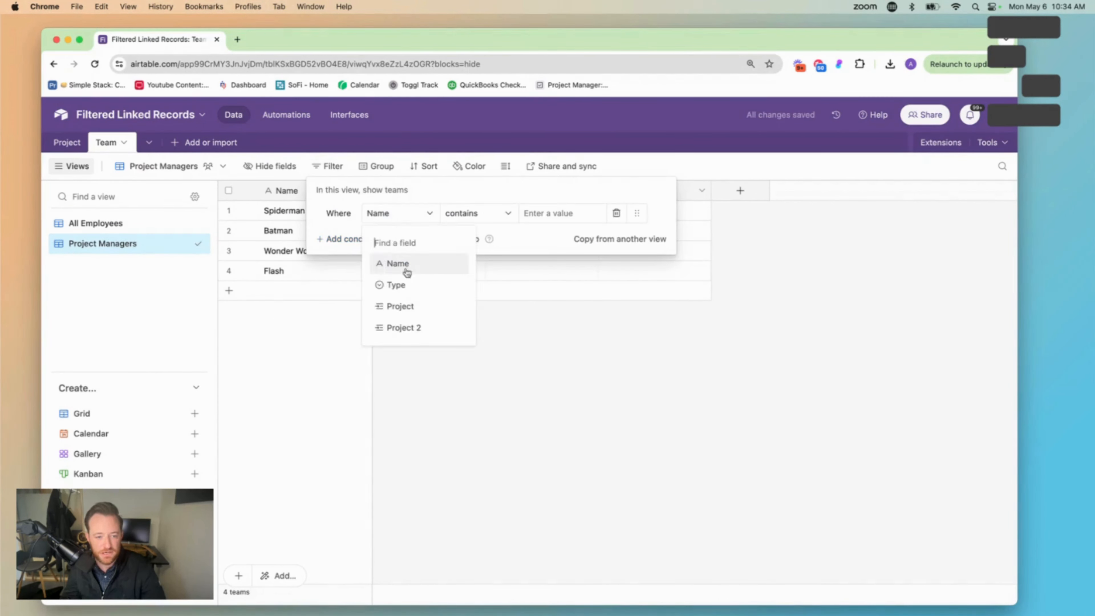
left_click(405, 283)
left_click(541, 213)
left_click(584, 266)
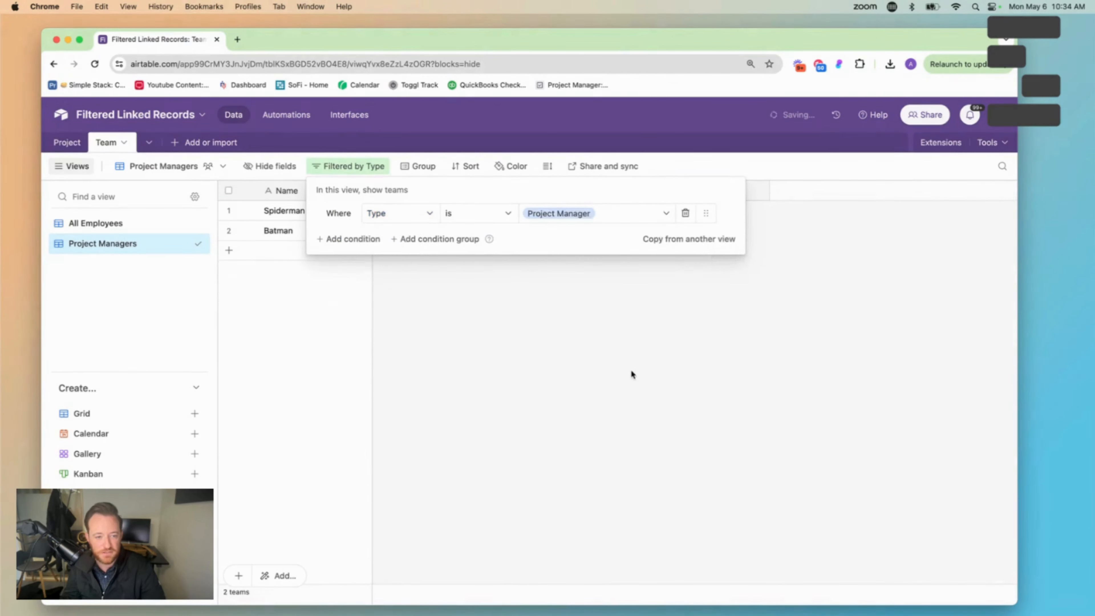
left_click(247, 265)
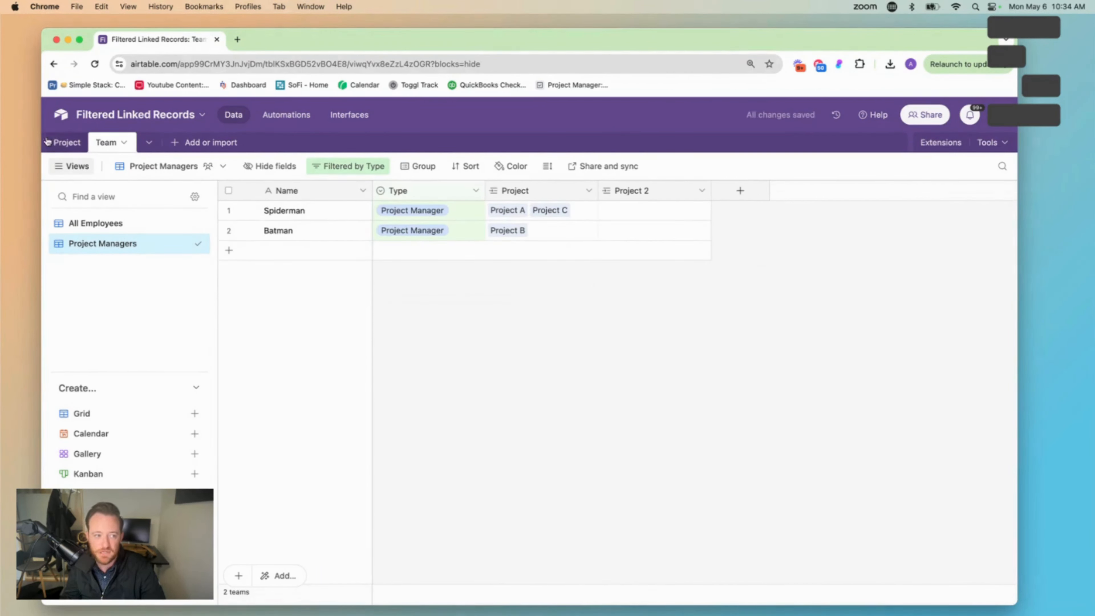
Limit the record selection of the Project table's Project Manager v2 field to the Project Managers view and save the field
left_click(65, 143)
left_click(623, 190)
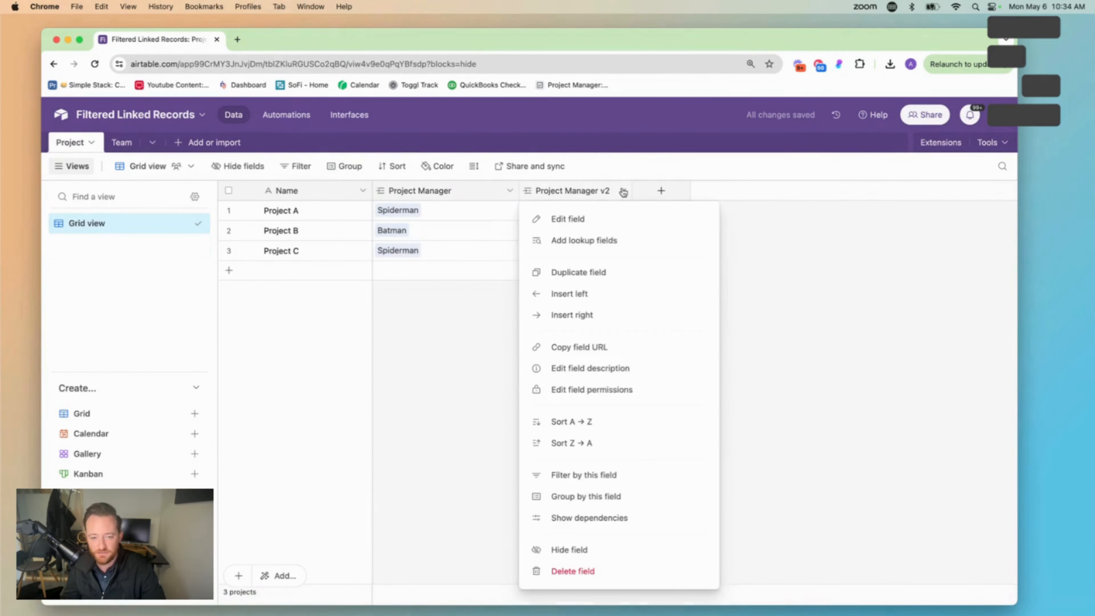
left_click(602, 224)
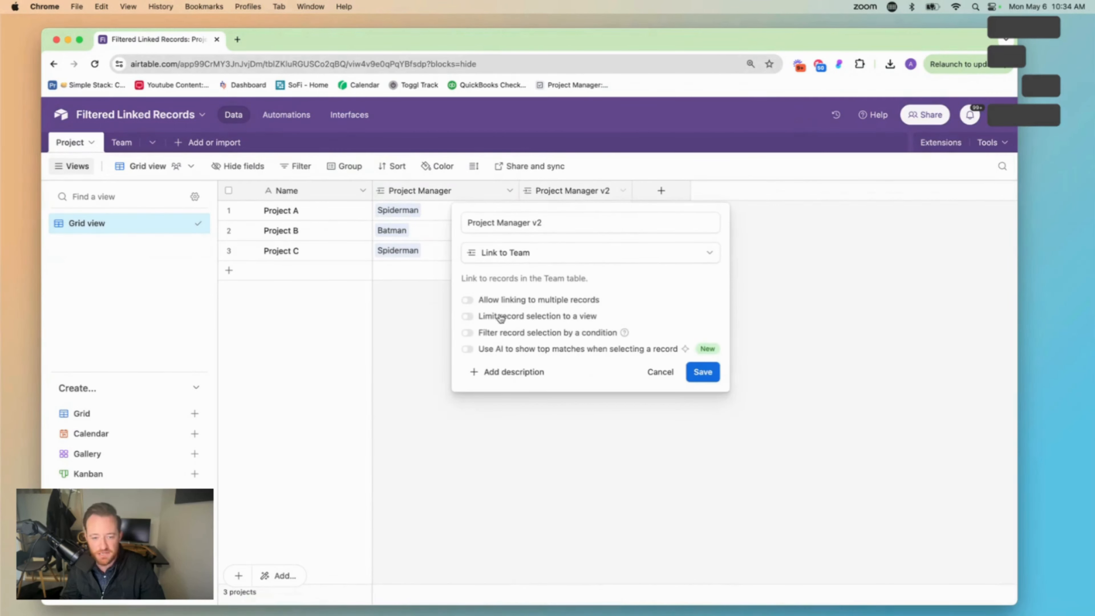
left_click(470, 318)
left_click(513, 337)
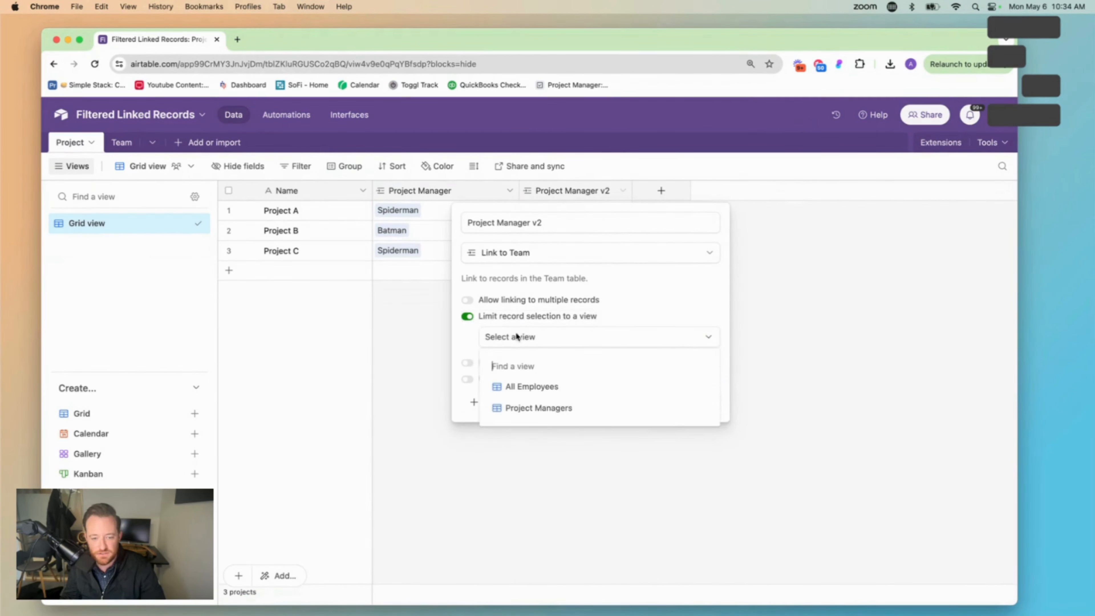
left_click(536, 412)
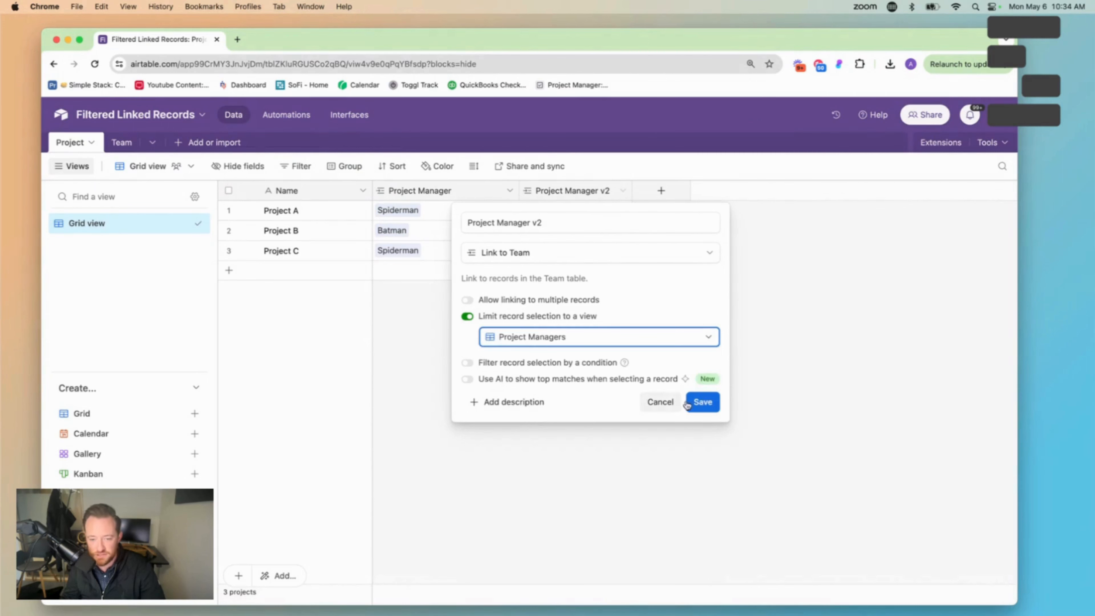
left_click(699, 402)
left_click(639, 433)
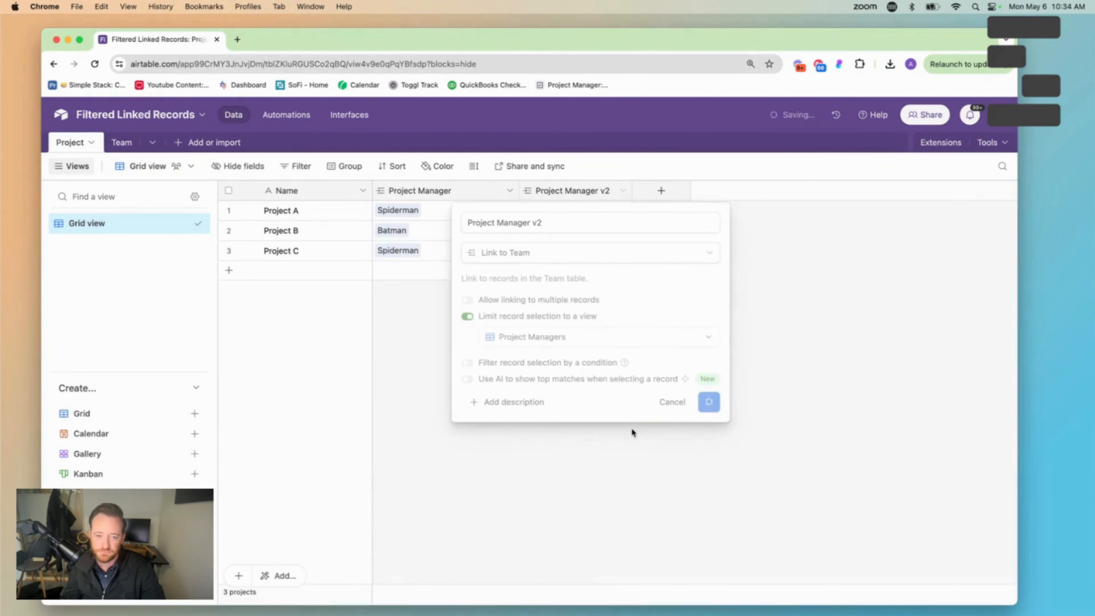
In the Project Manager v2 field, assign Spiderman to Project A and Batman to Project B and Project C
left_click(549, 210)
left_click(530, 210)
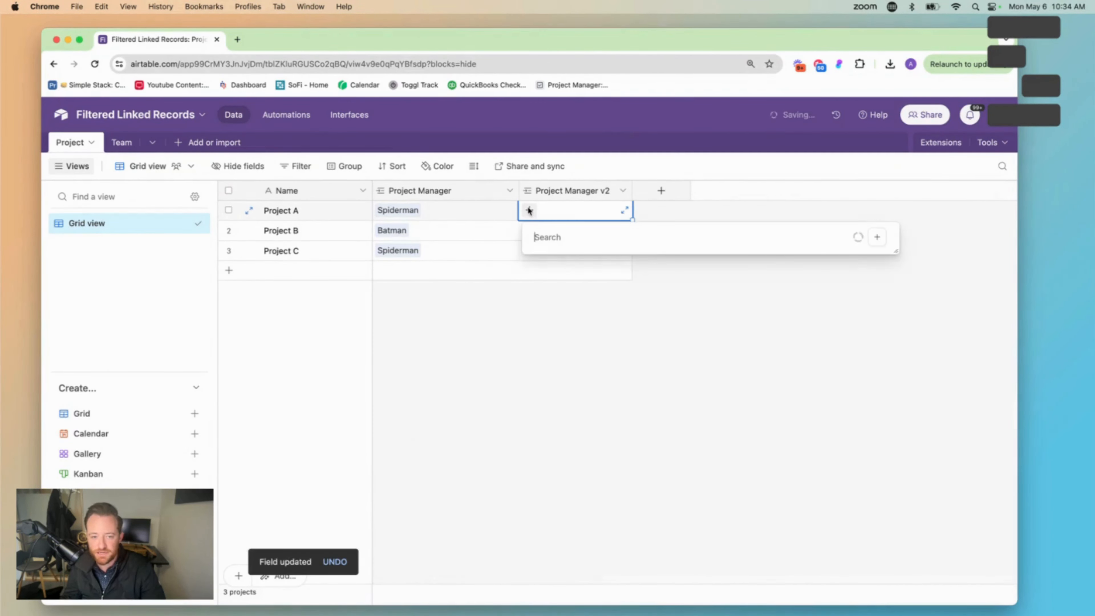
left_click(619, 278)
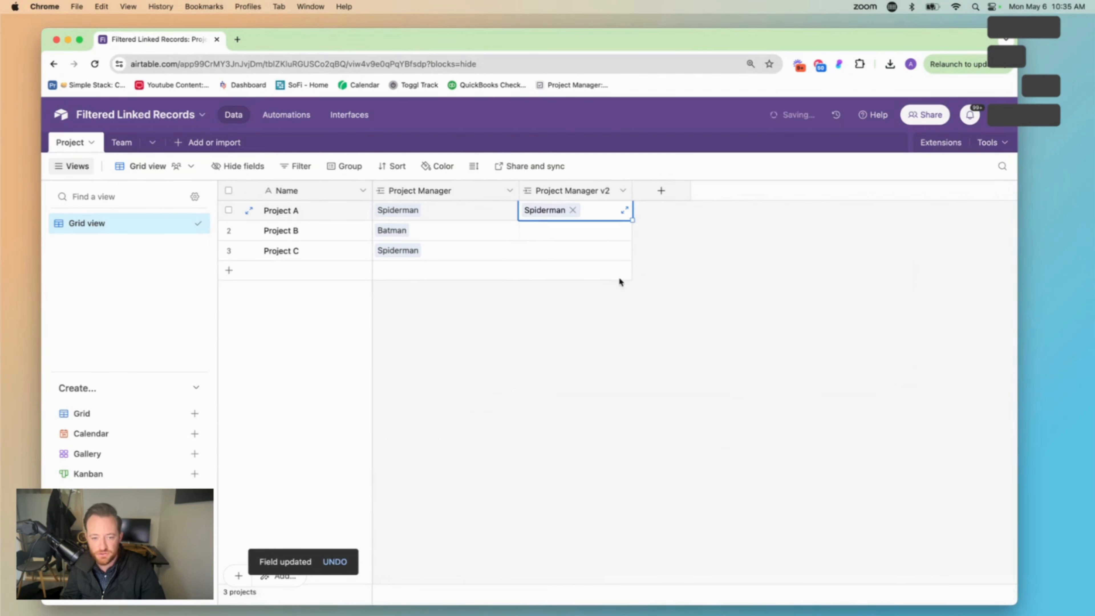
left_click(558, 228)
left_click(530, 230)
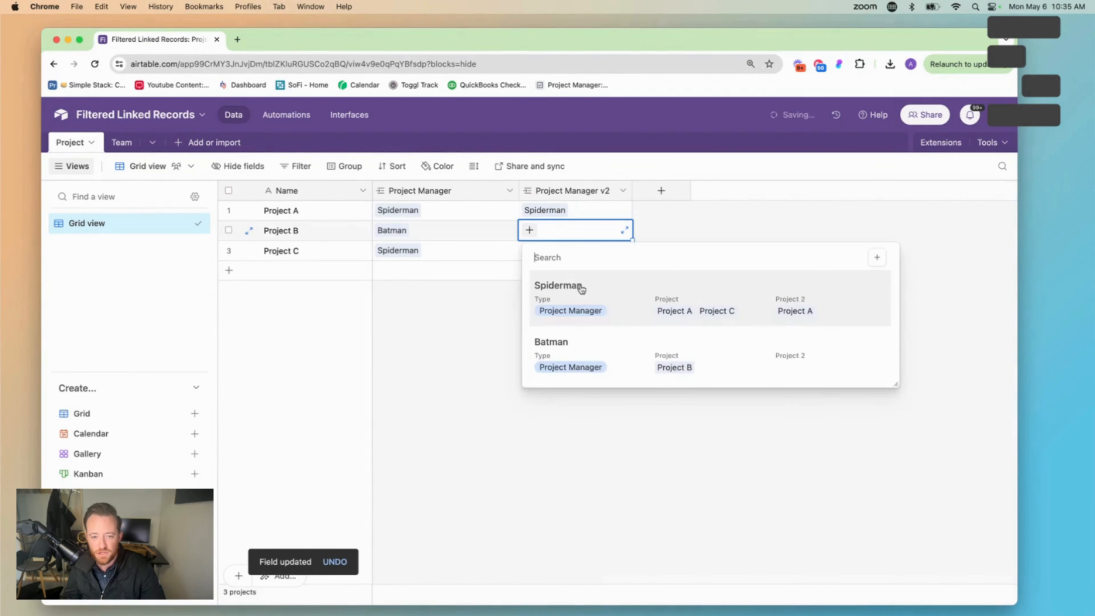
left_click(596, 340)
left_click(558, 252)
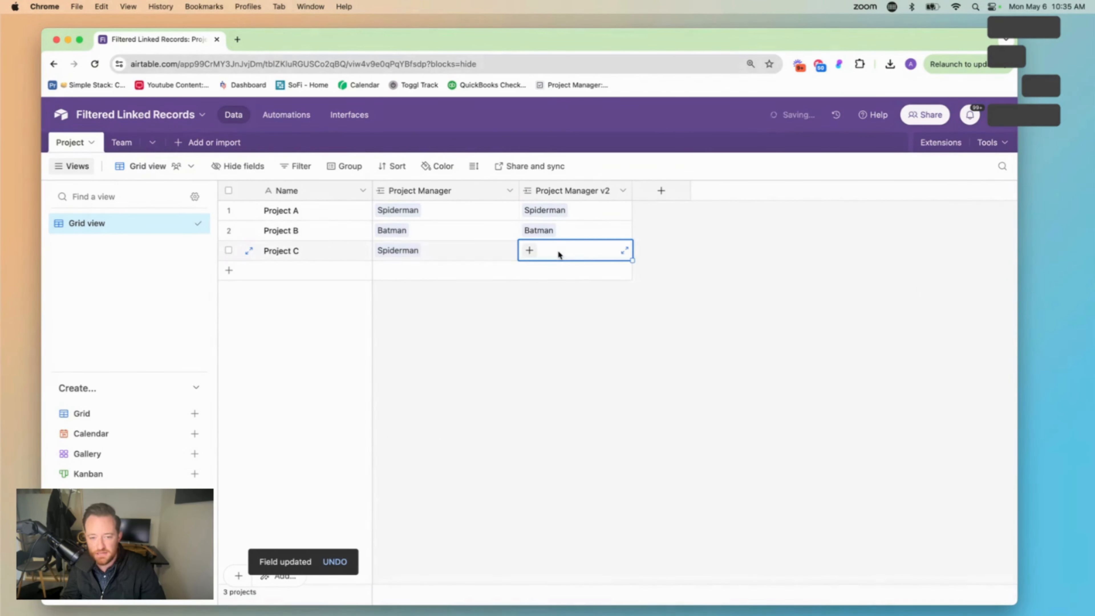
left_click(529, 250)
left_click(580, 375)
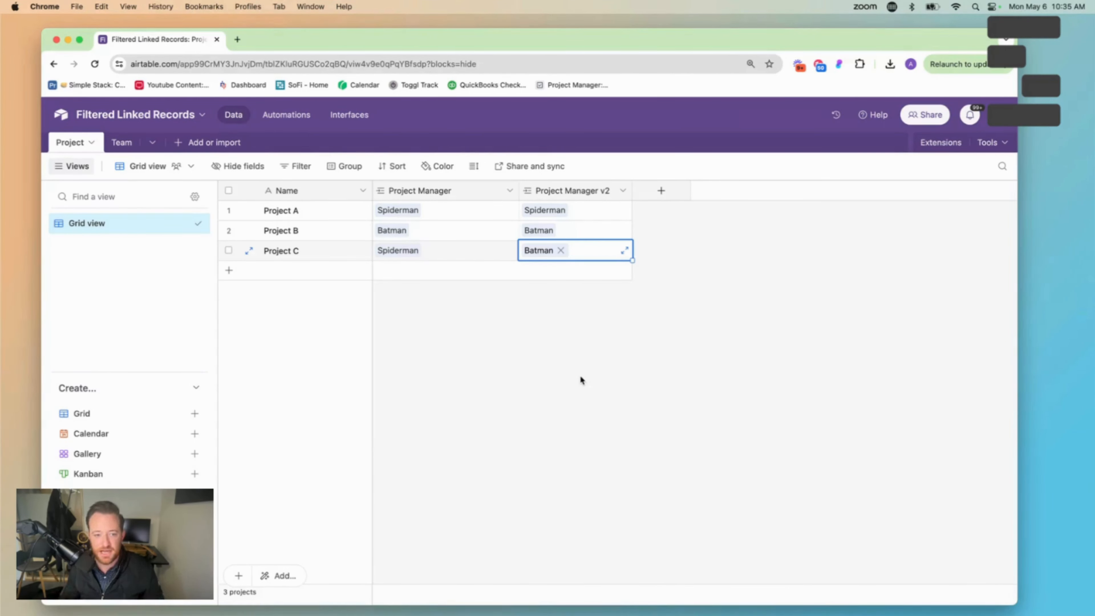
Try adding a second condition to the Project Manager field's record selection filter and discard the edit
left_click(509, 192)
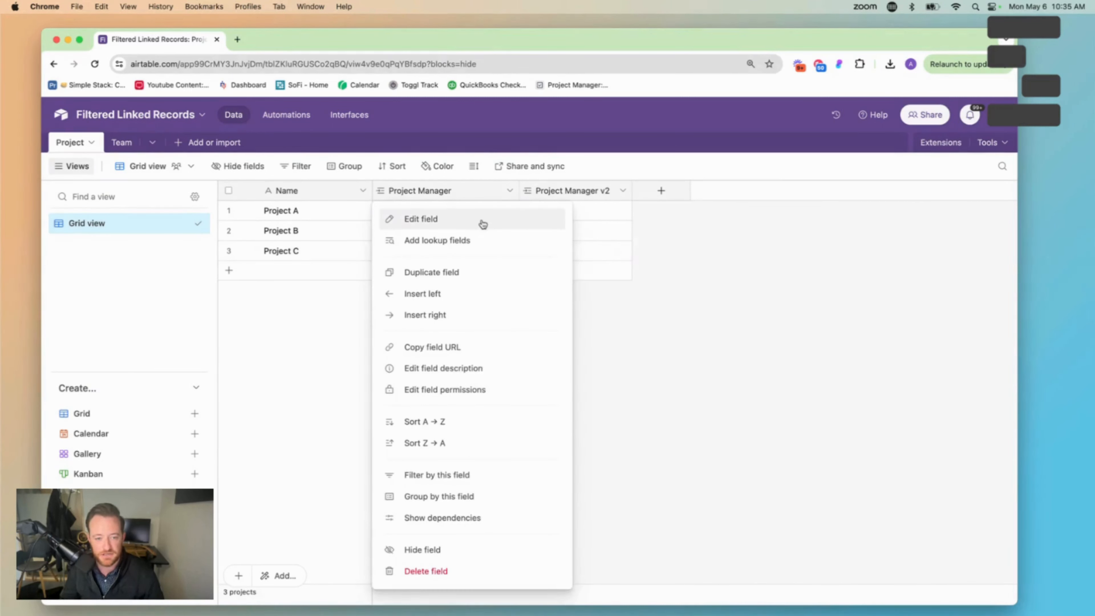
left_click(483, 223)
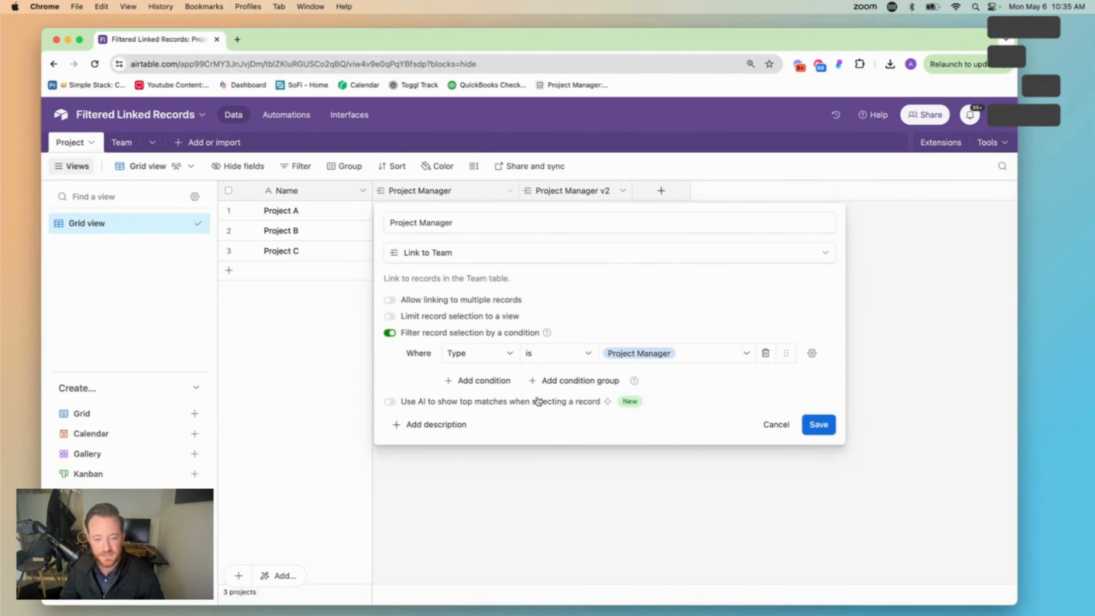
left_click(492, 381)
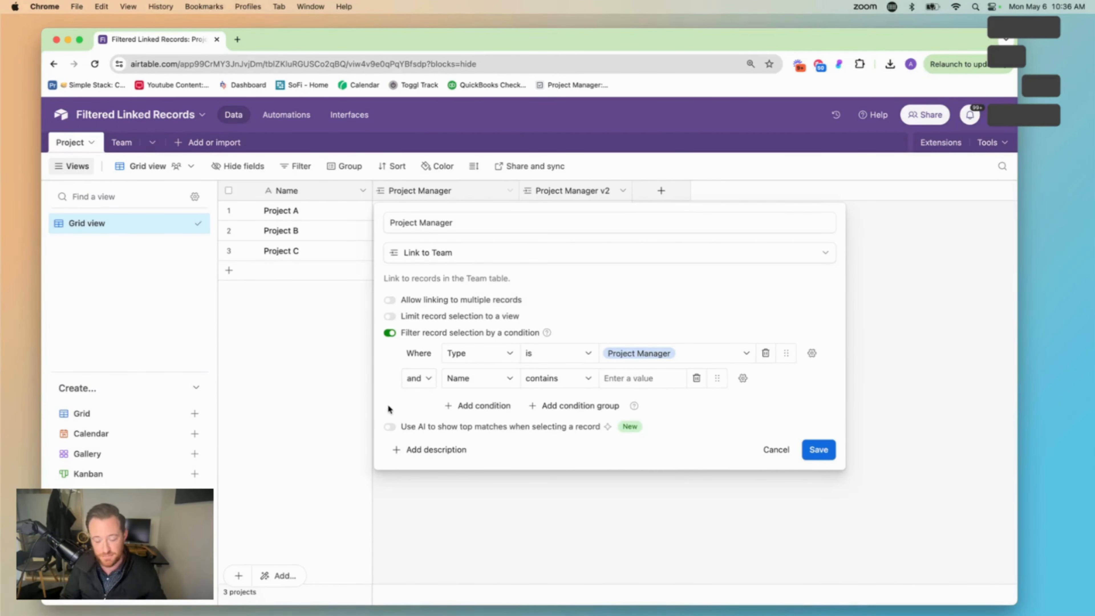
left_click(775, 450)
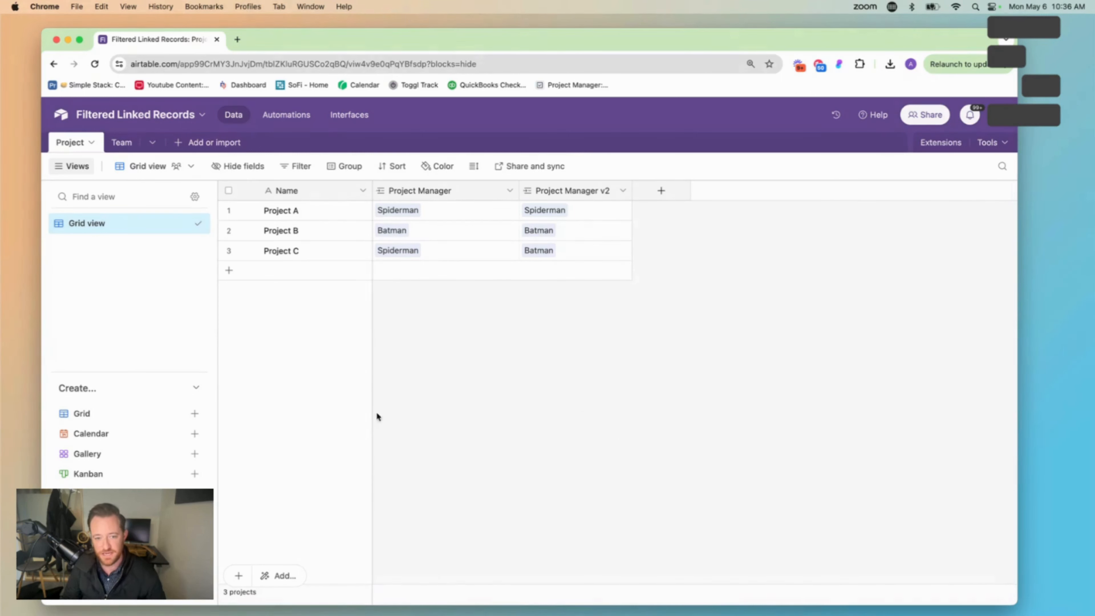
Delete the Project Manager v2 field from the Project table and clear the Project Manager of Project C
left_click(623, 191)
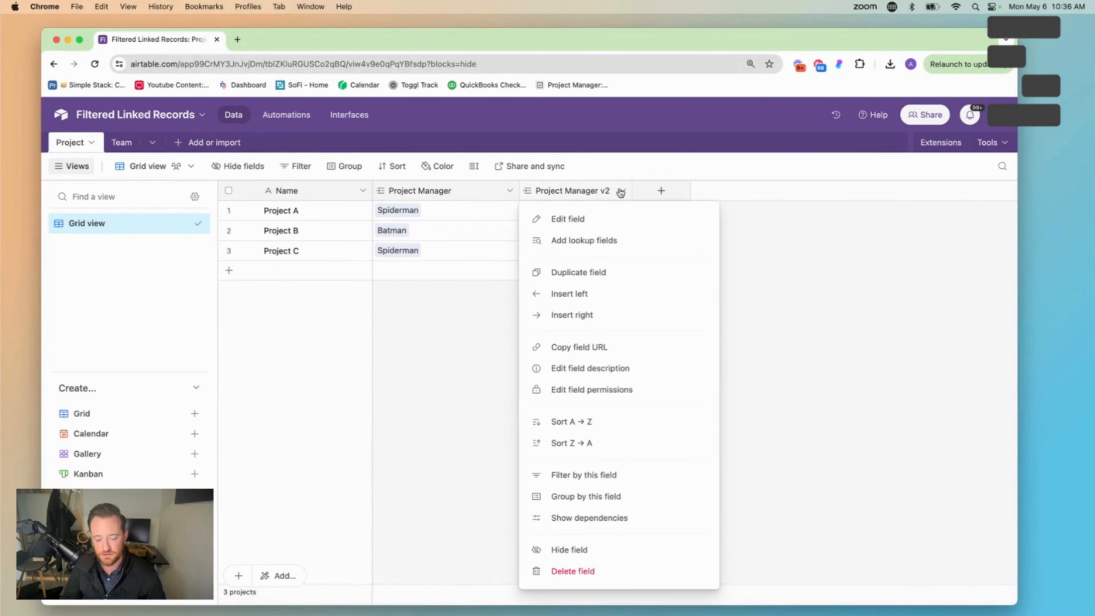
left_click(614, 569)
left_click(640, 425)
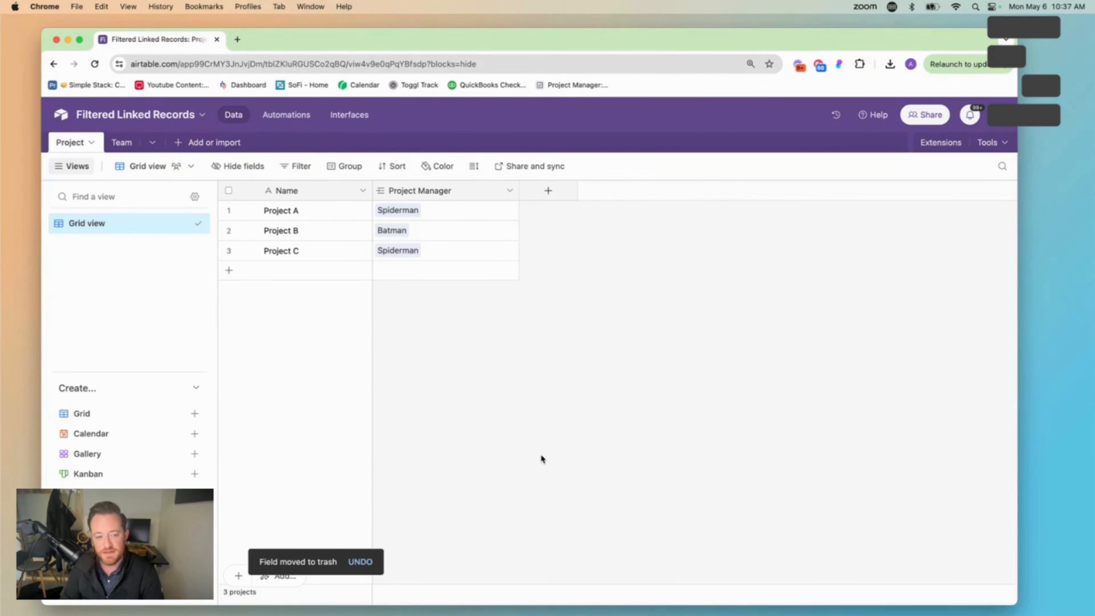
left_click(443, 251)
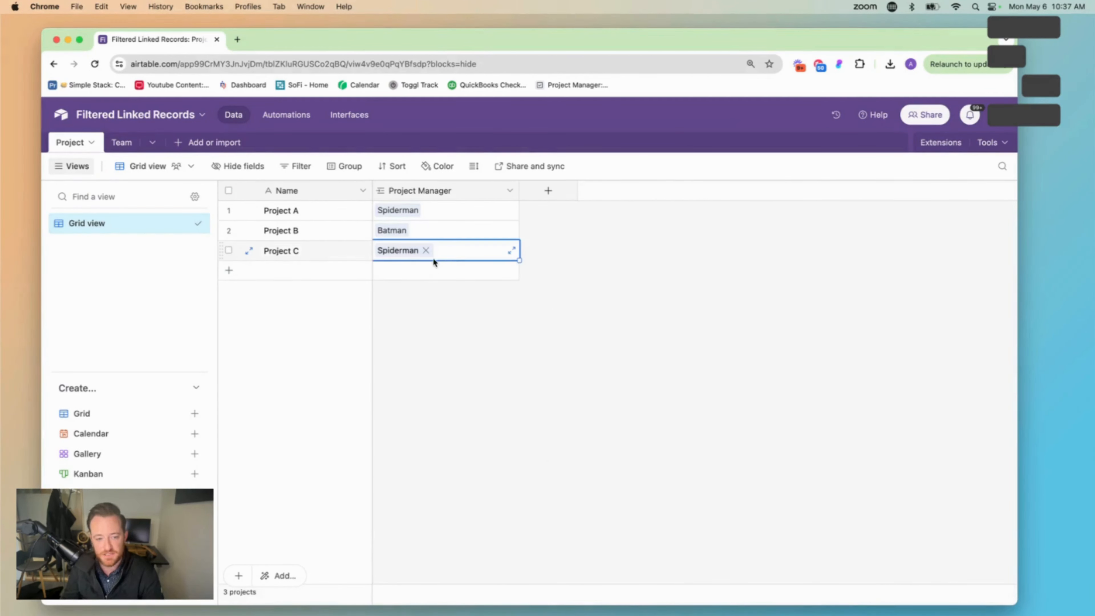
key("Delete")
left_click(430, 349)
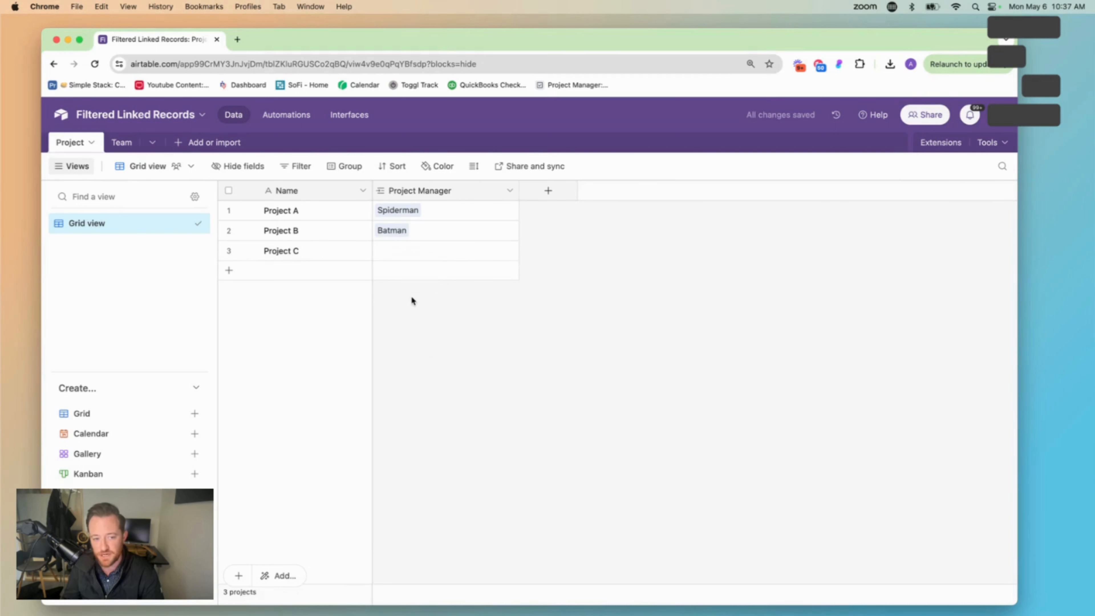
Add a Date field named Start Date to the Project table
left_click(568, 194)
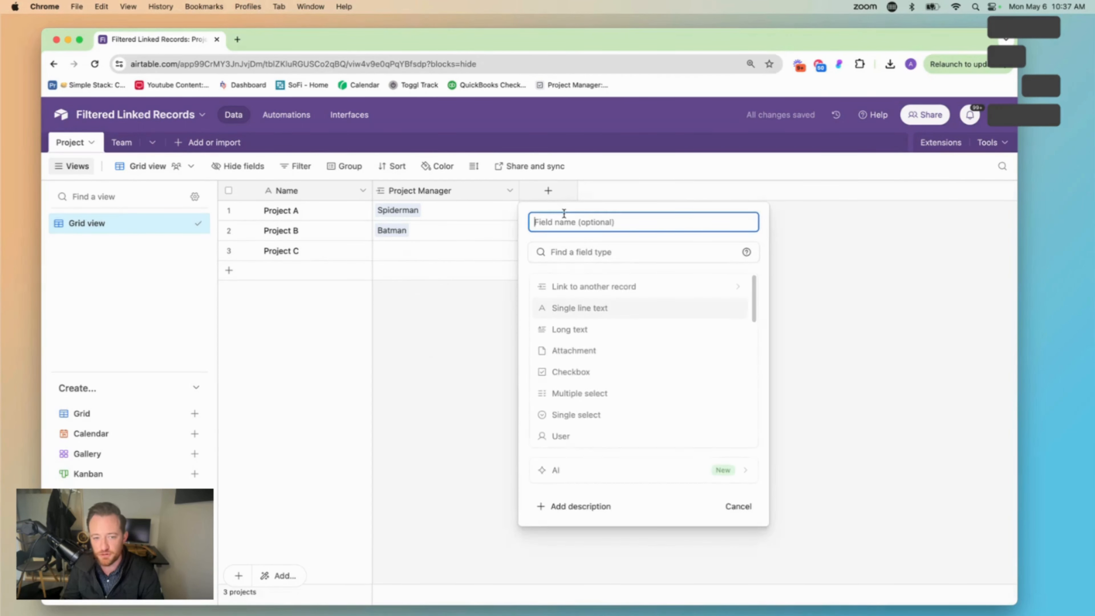
type("Sta")
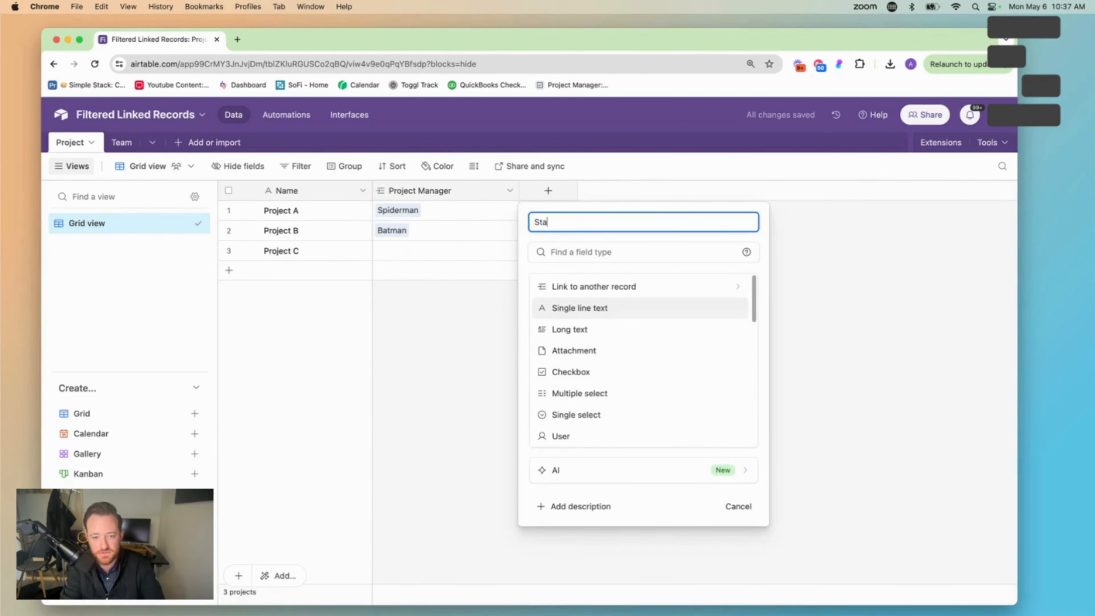
type("rt Date")
key("Tab")
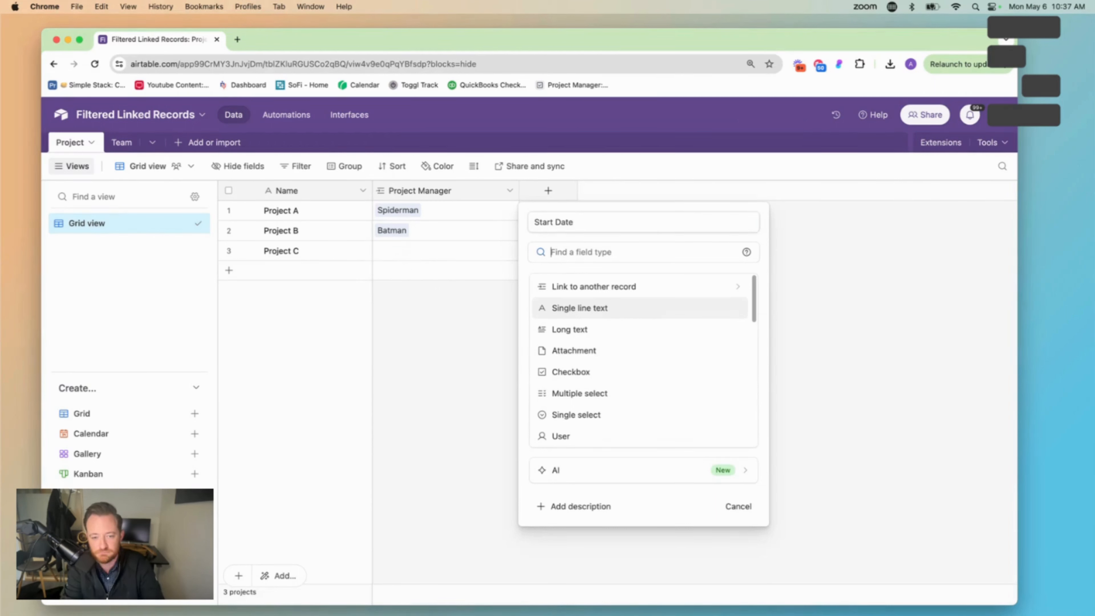
type("date")
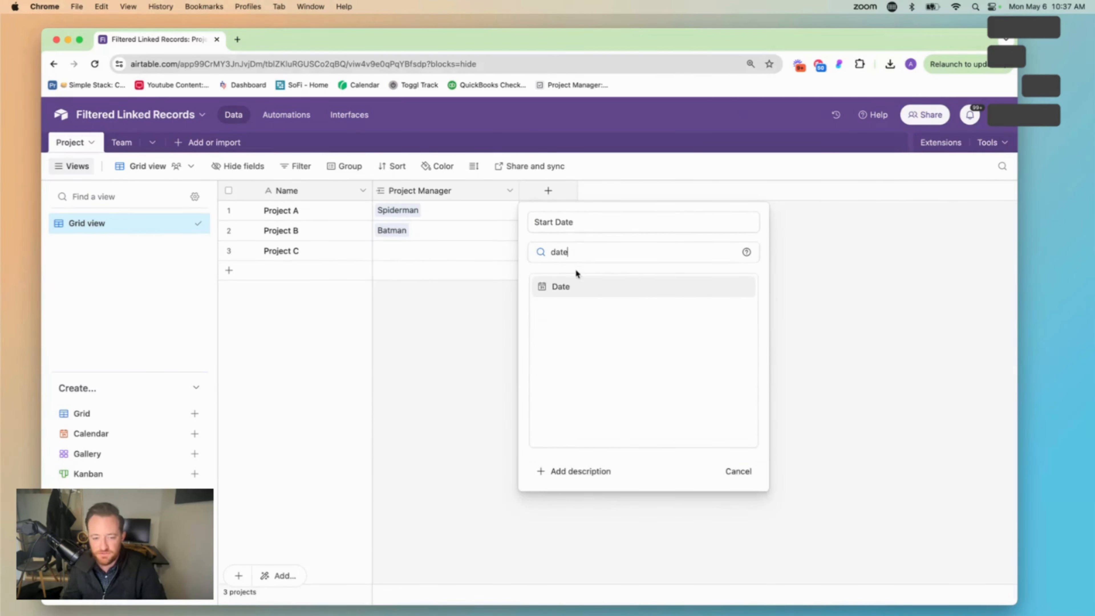
left_click(585, 286)
left_click(729, 458)
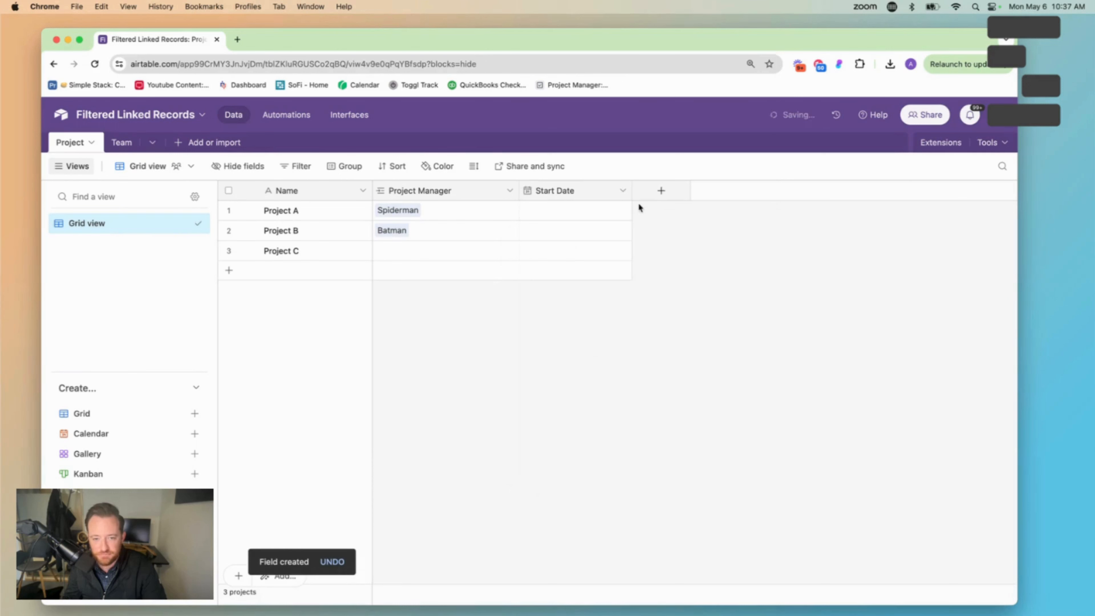
Duplicate the Start Date field and rename the copy End Date, keeping the Date type
left_click(622, 190)
key("Escape")
double_click(680, 191)
type("End D")
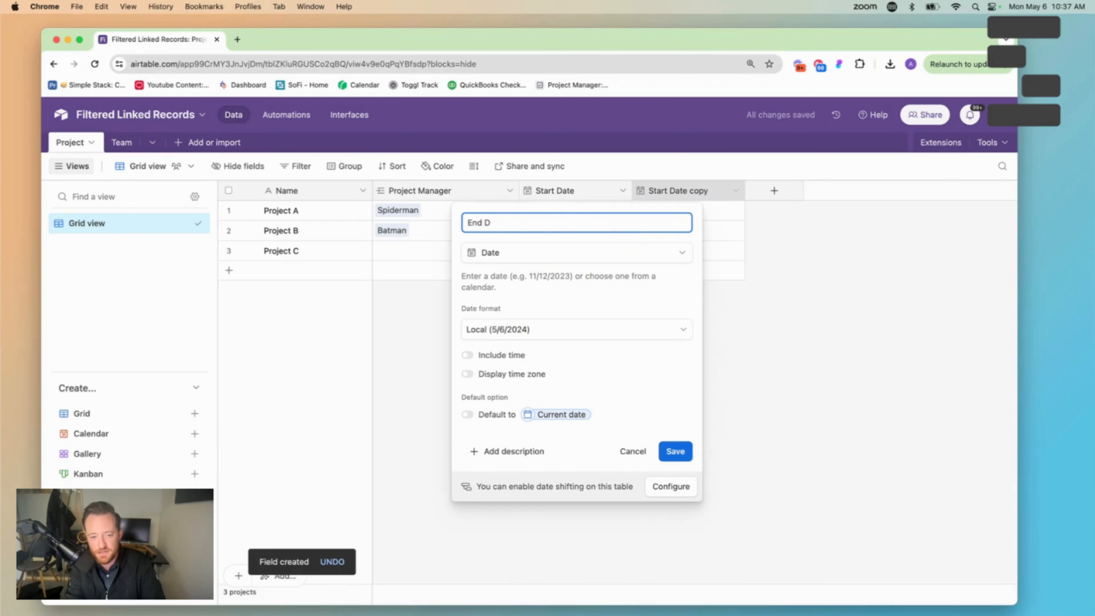
type("ate")
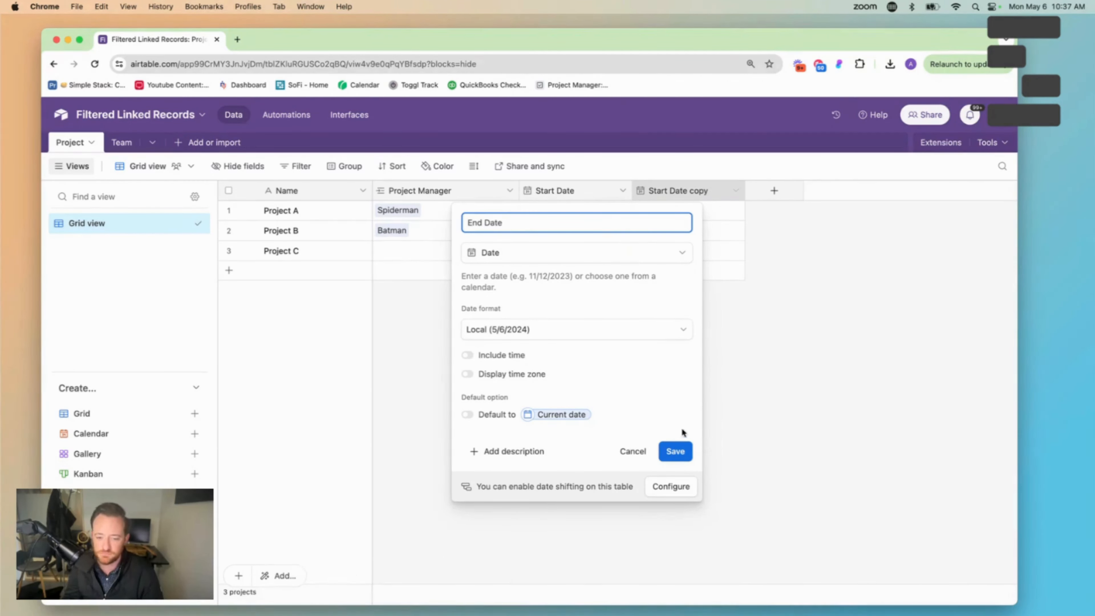
left_click(679, 451)
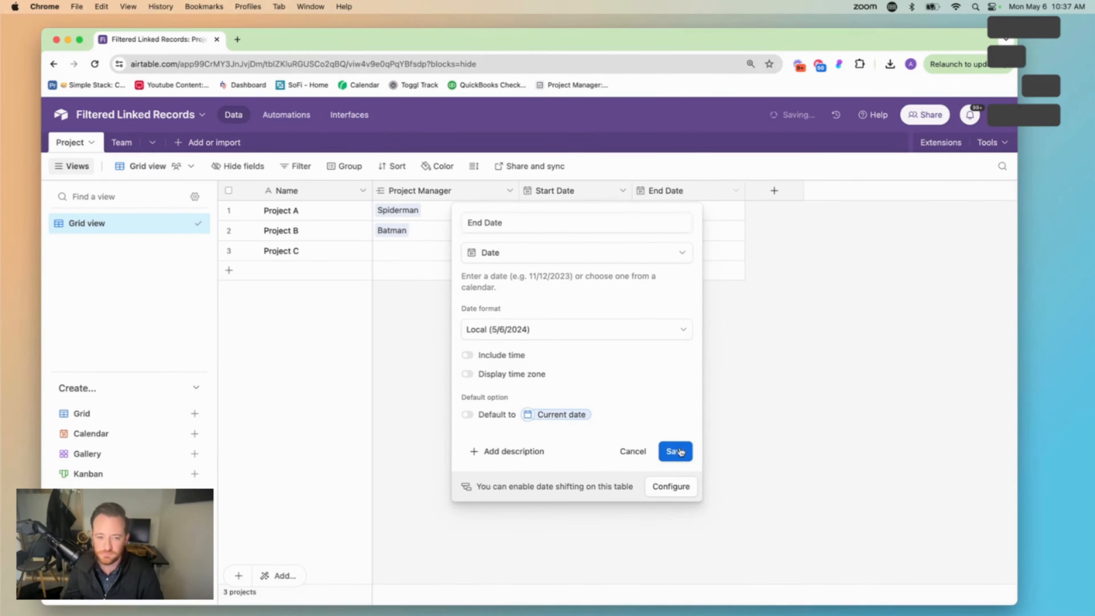
Set Project A's Start Date to 5/1/2024 and its End Date to 5/15/2024
double_click(535, 211)
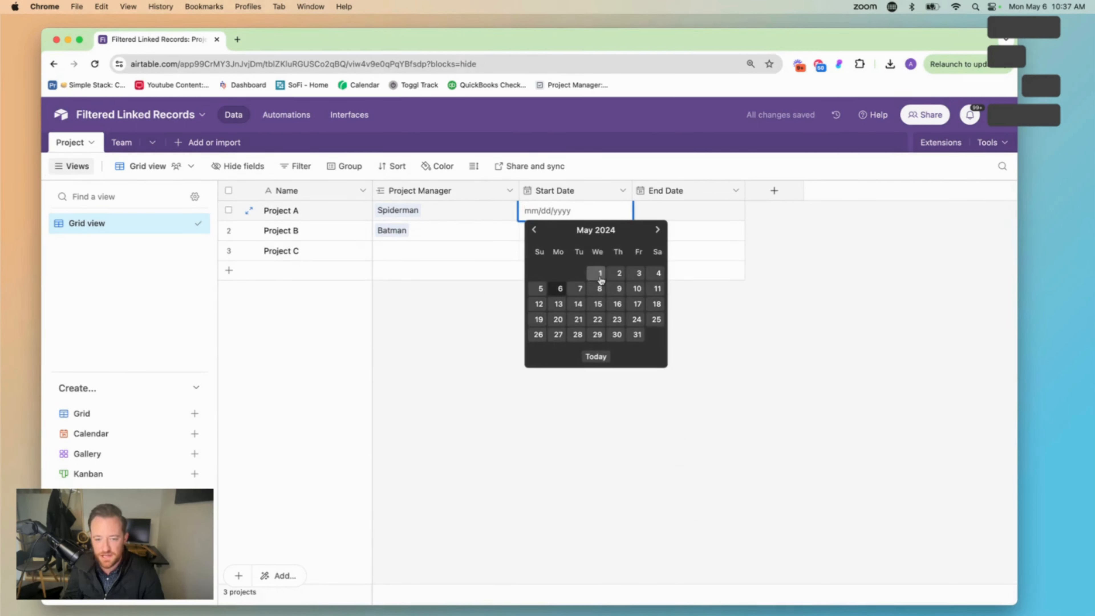
left_click(600, 273)
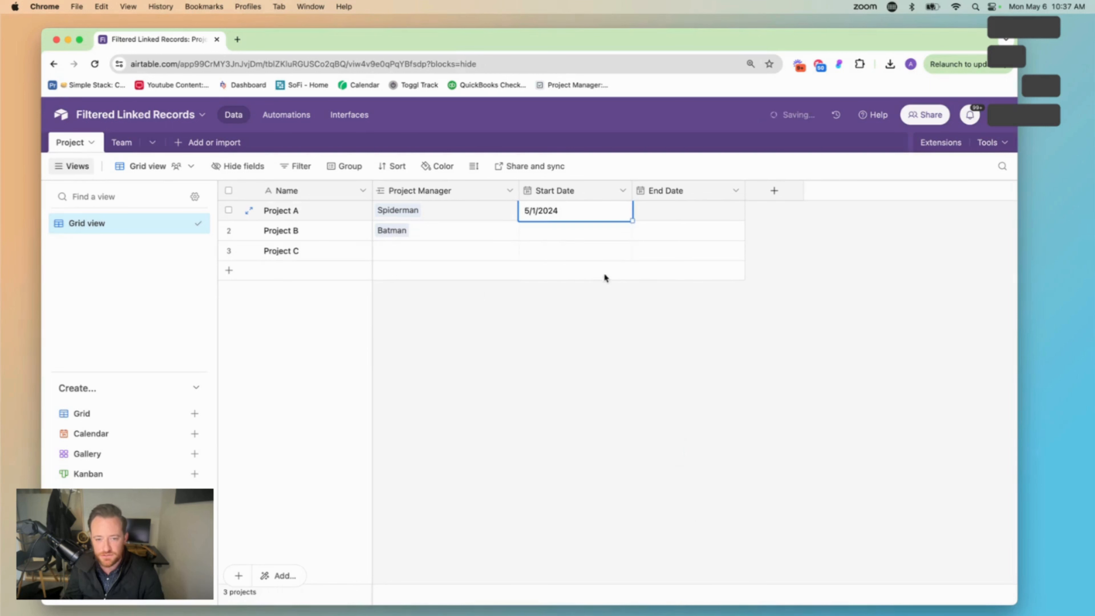
double_click(677, 215)
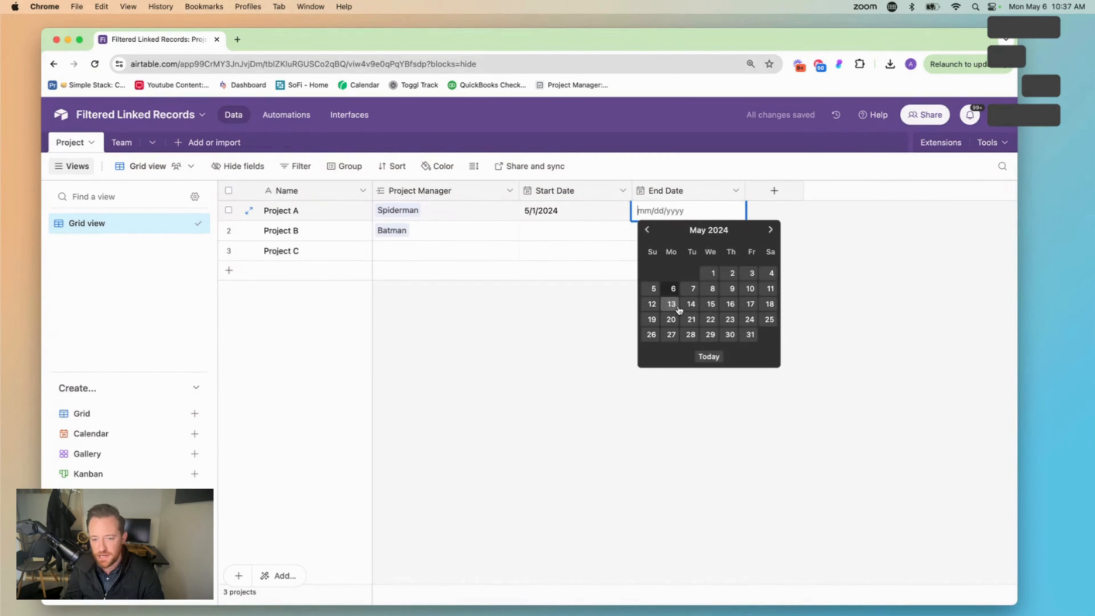
left_click(711, 304)
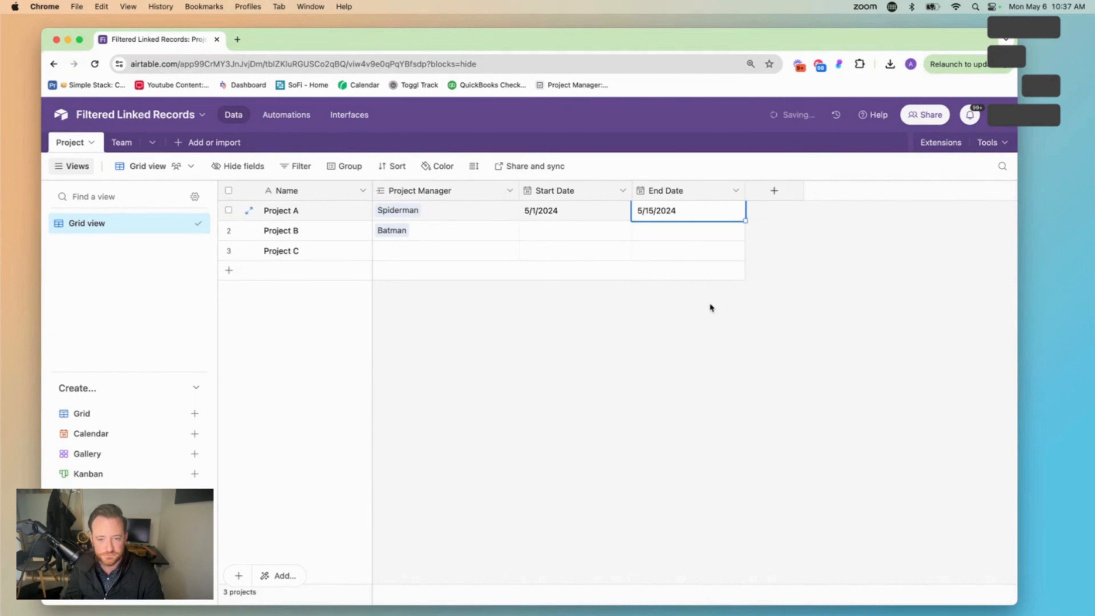
Set Project B's Start Date to 4/1/2024 and its End Date to 4/17/2024
left_click(552, 235)
left_click(552, 235)
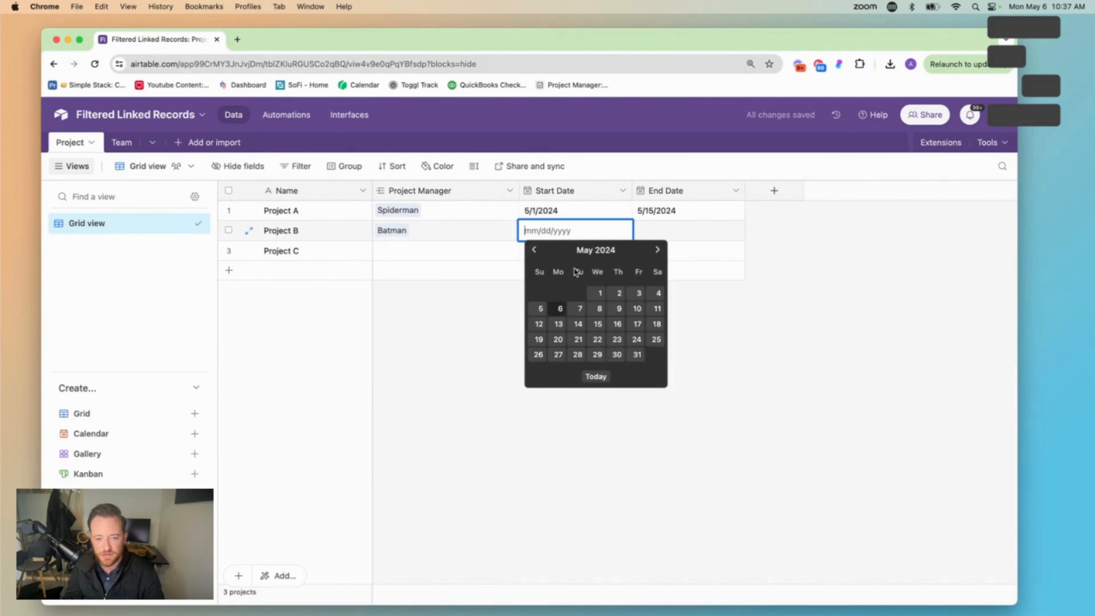
left_click(537, 250)
left_click(558, 293)
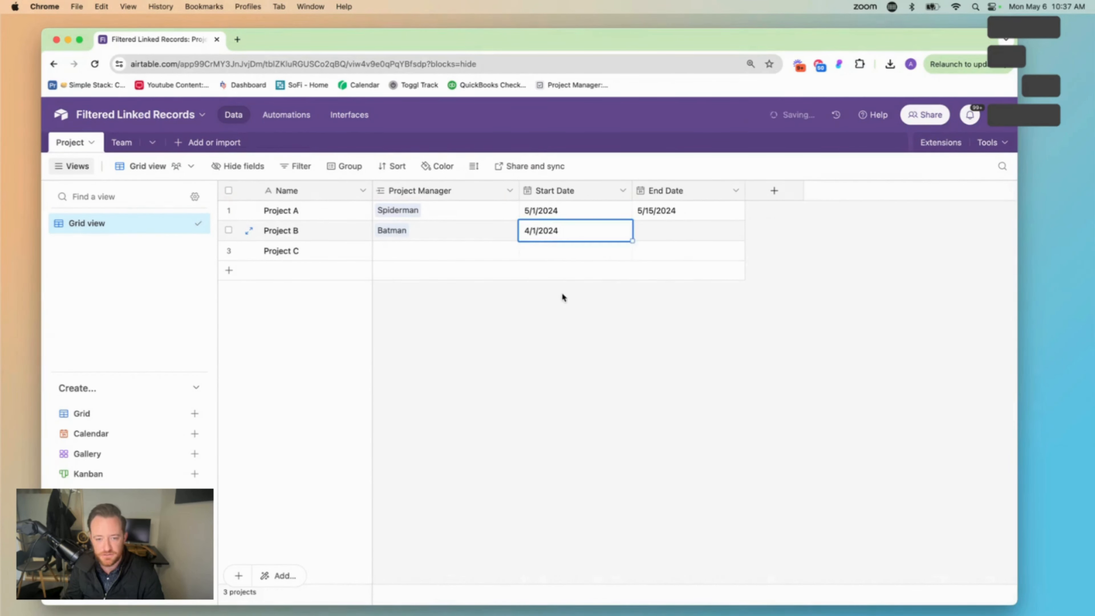
double_click(653, 236)
left_click(637, 250)
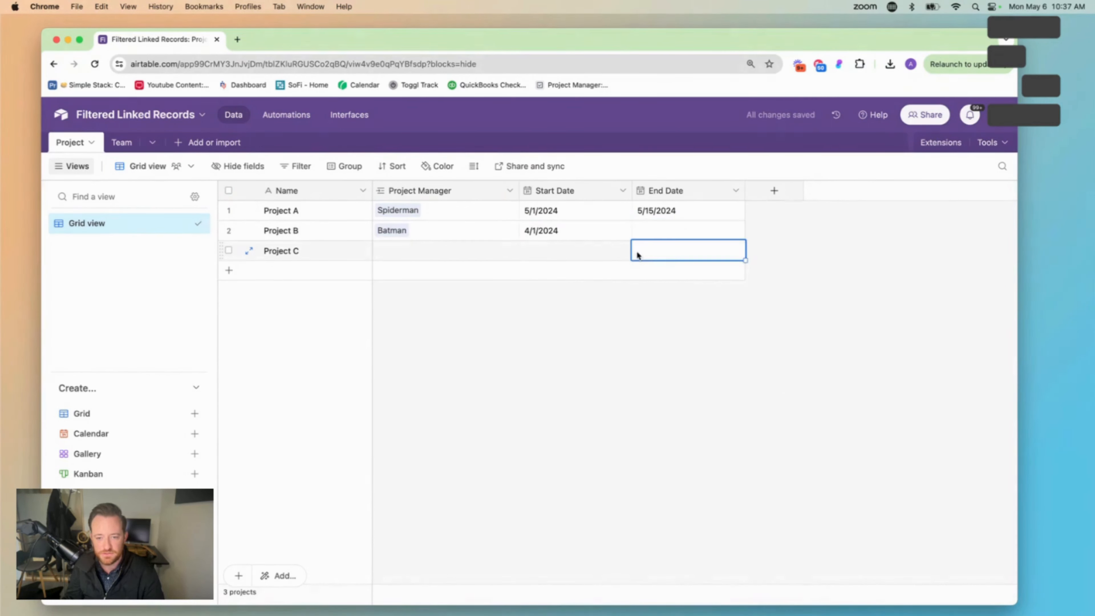
left_click(644, 235)
left_click(643, 235)
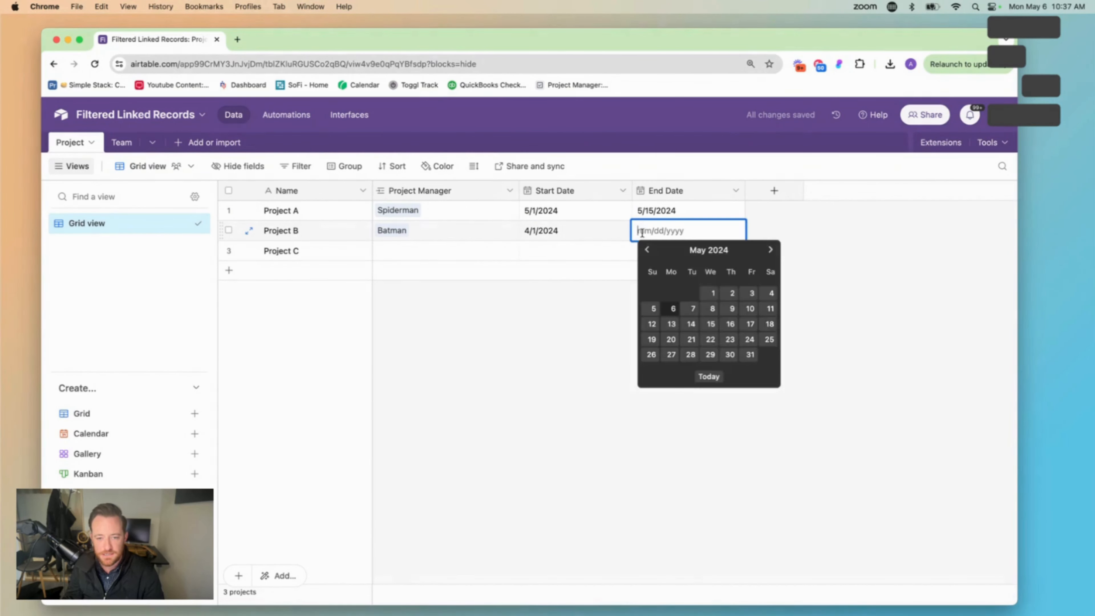
left_click(648, 250)
left_click(710, 324)
Set Project C's Start Date to 6/3/2024 and its End Date to 6/25/2024
left_click(551, 251)
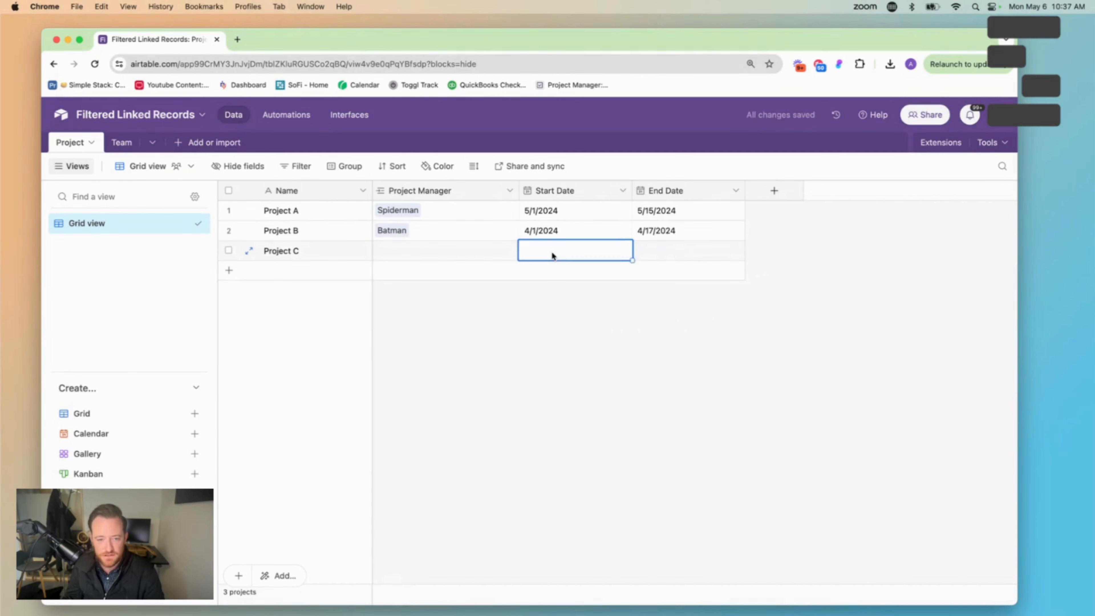
left_click(552, 255)
left_click(657, 270)
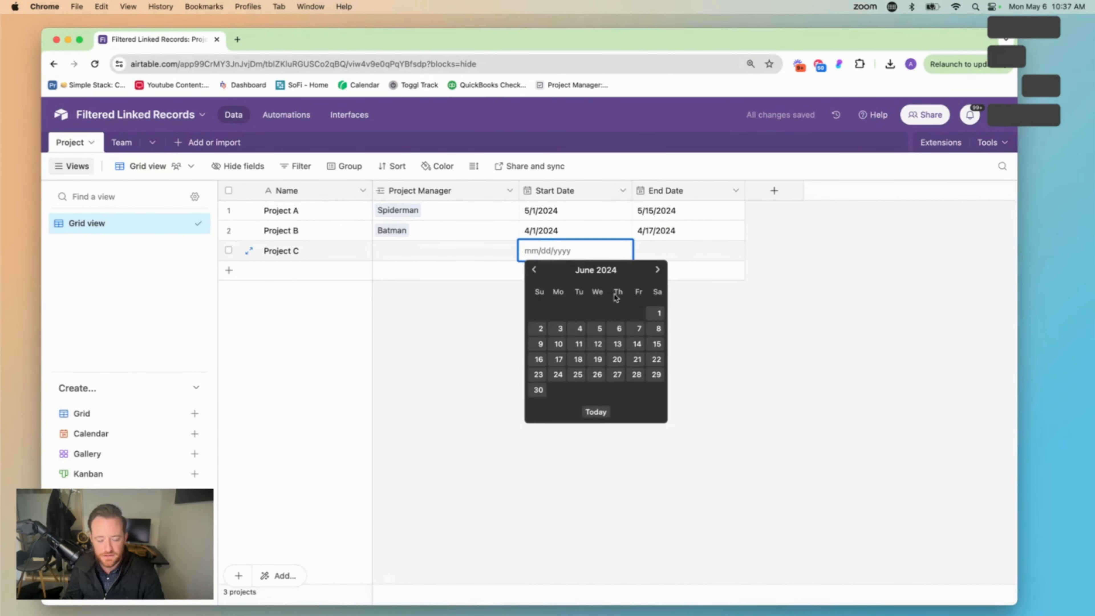
left_click(560, 328)
left_click(658, 251)
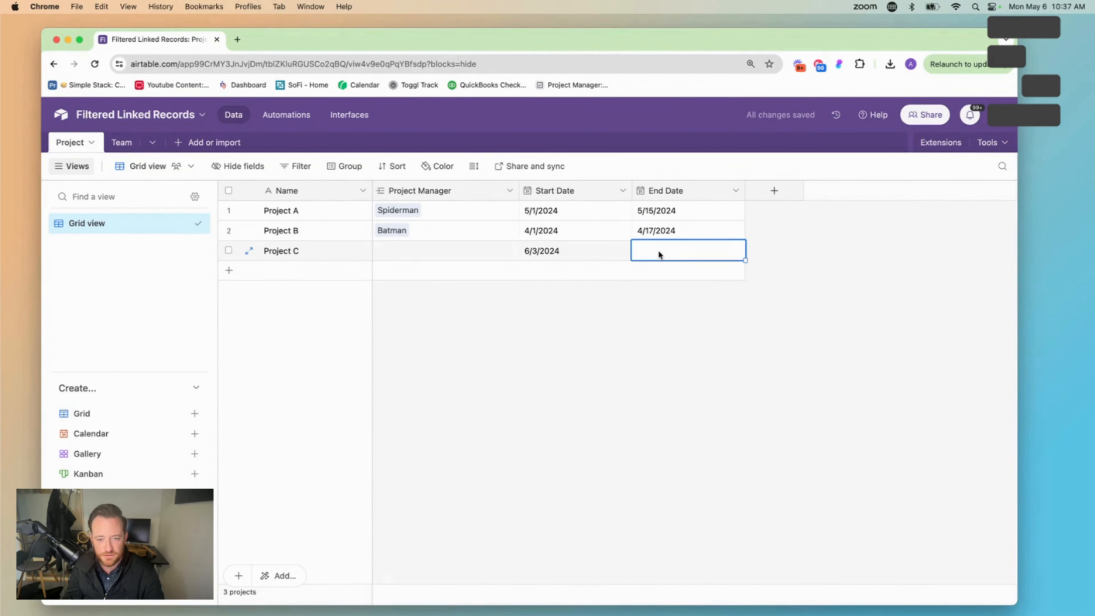
left_click(658, 253)
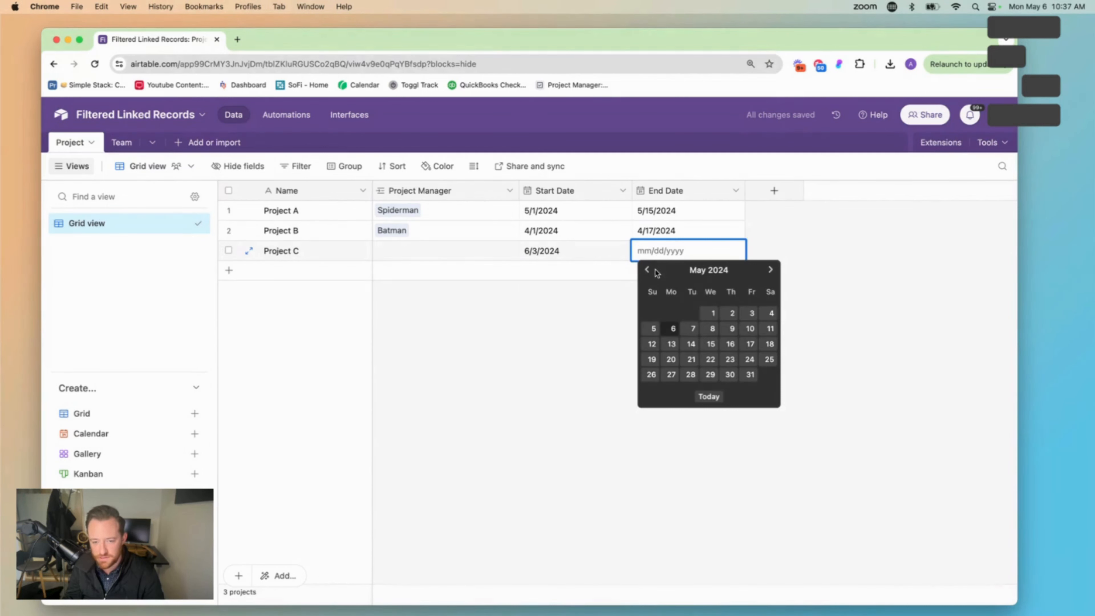
left_click(770, 270)
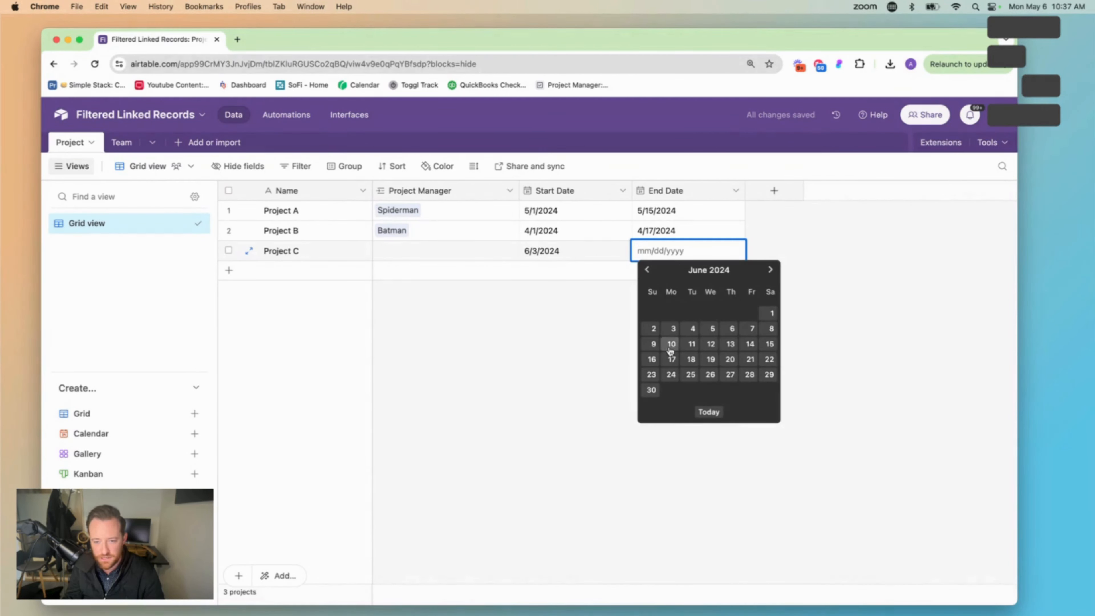
left_click(691, 375)
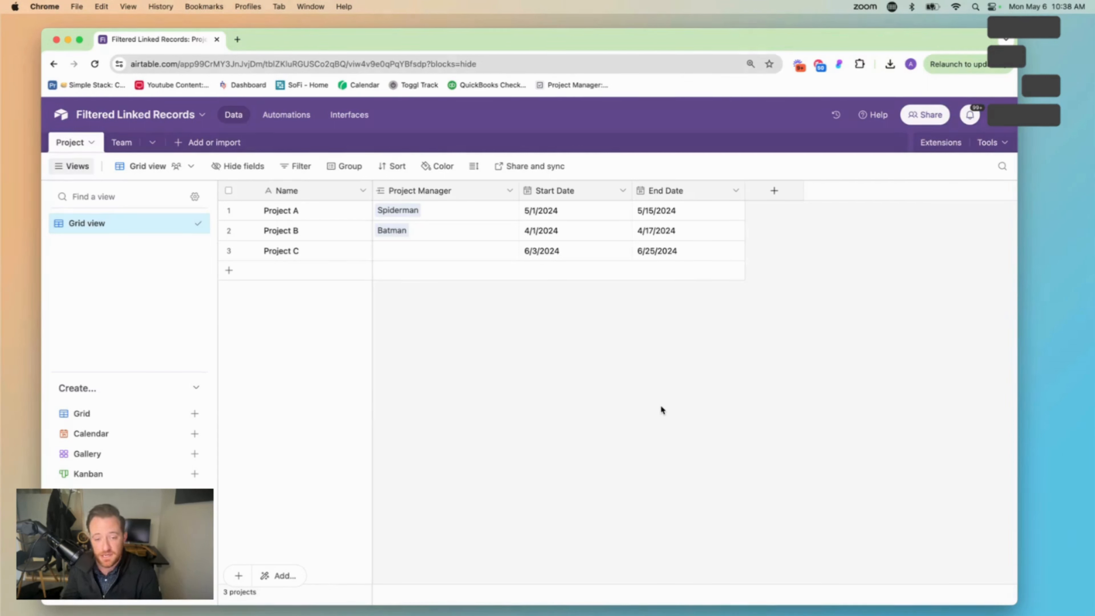
In the Team table, add Start Date and End Date lookup fields from the linked Project field and delete the Project 2 field
left_click(122, 142)
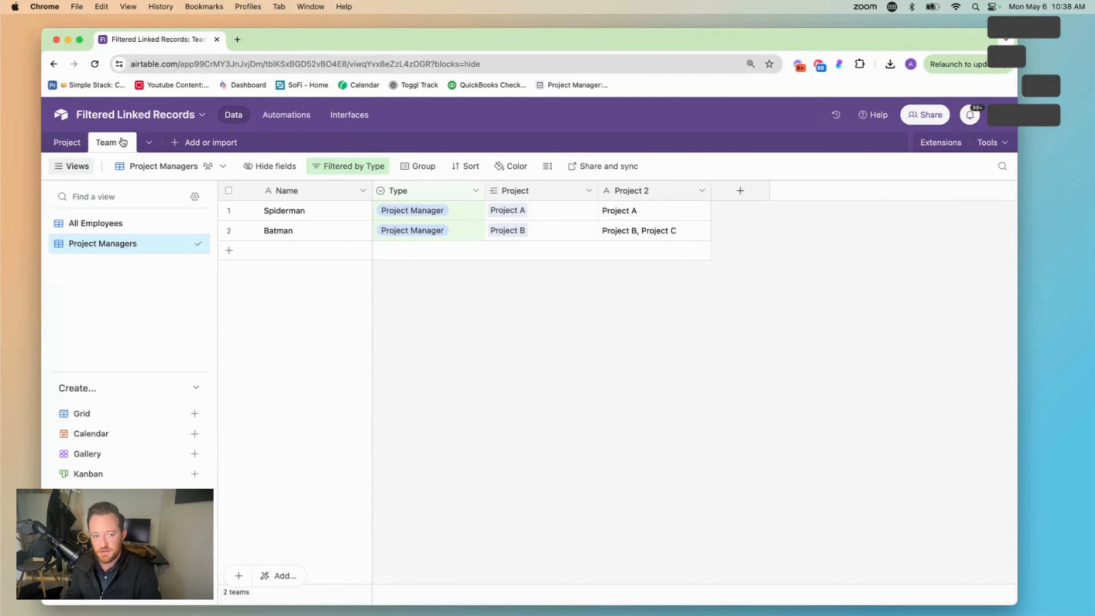
left_click(587, 193)
left_click(579, 241)
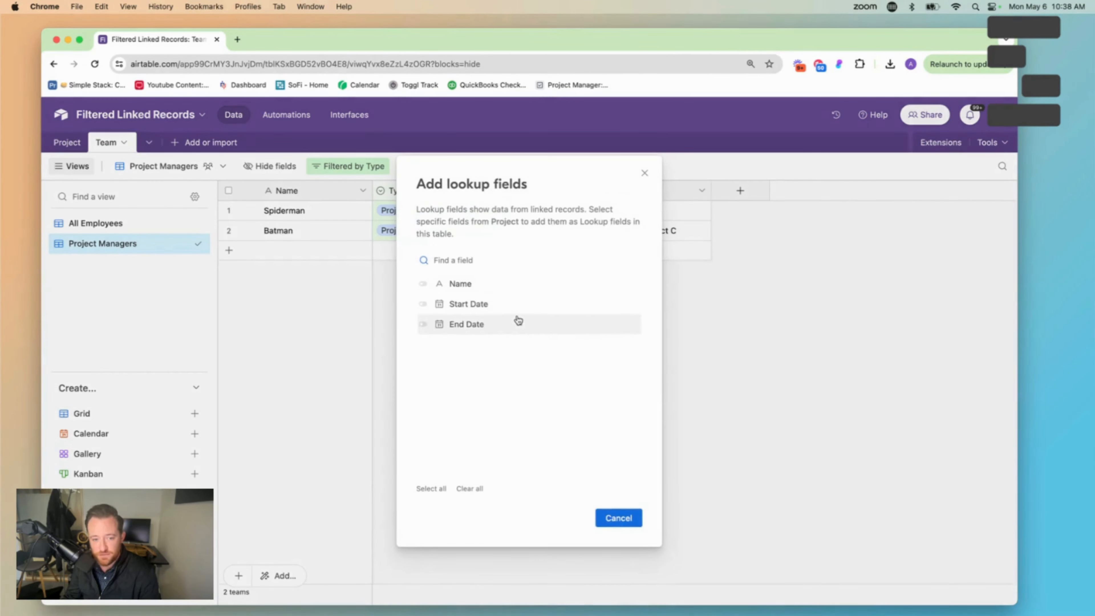
left_click(469, 308)
left_click(467, 327)
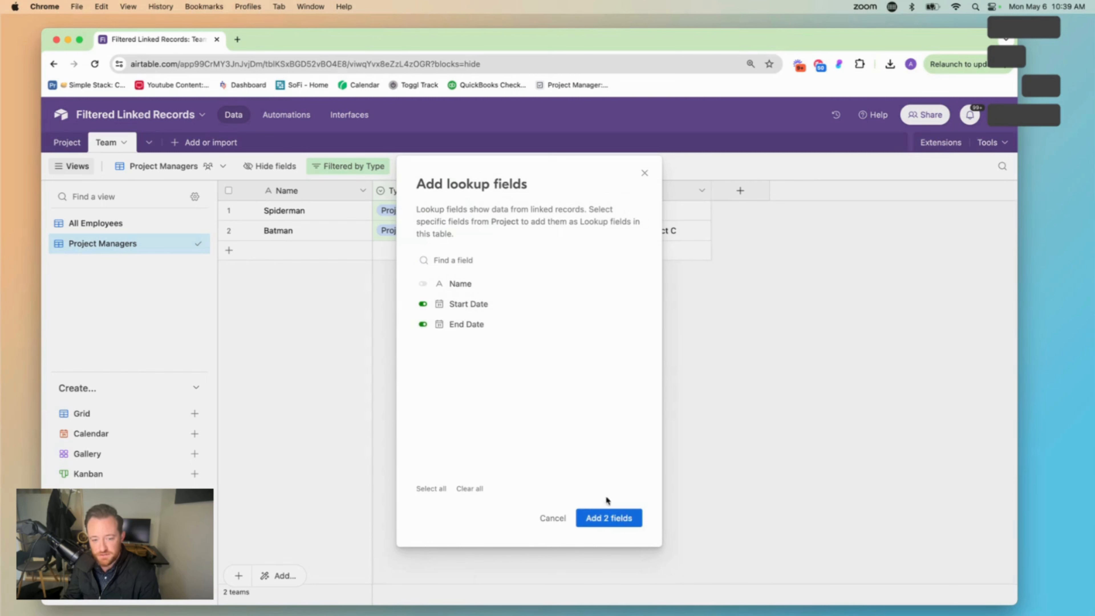
left_click(613, 519)
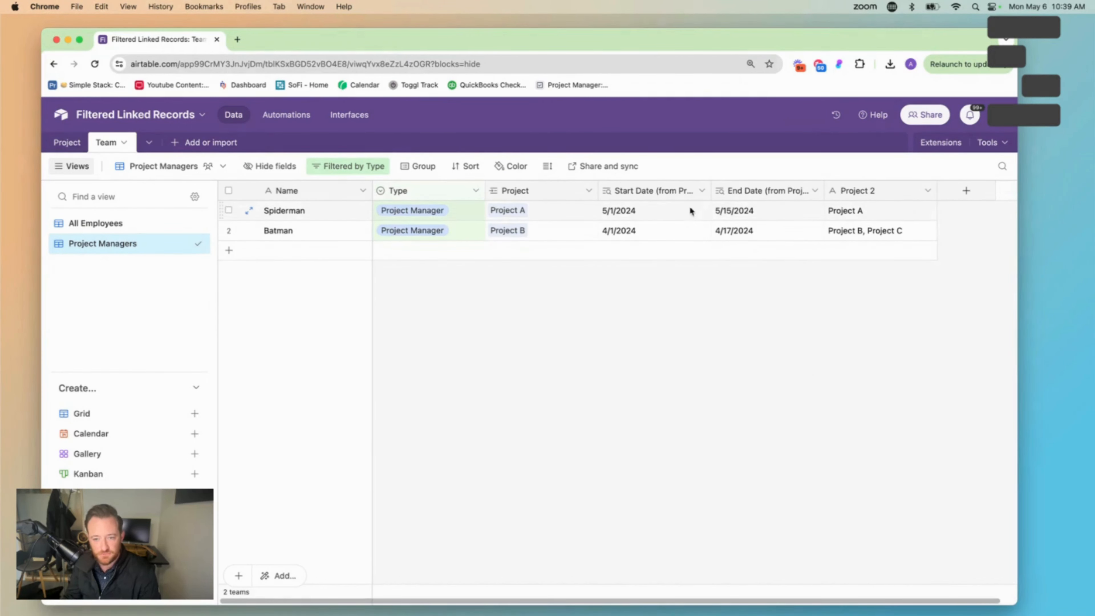
right_click(867, 197)
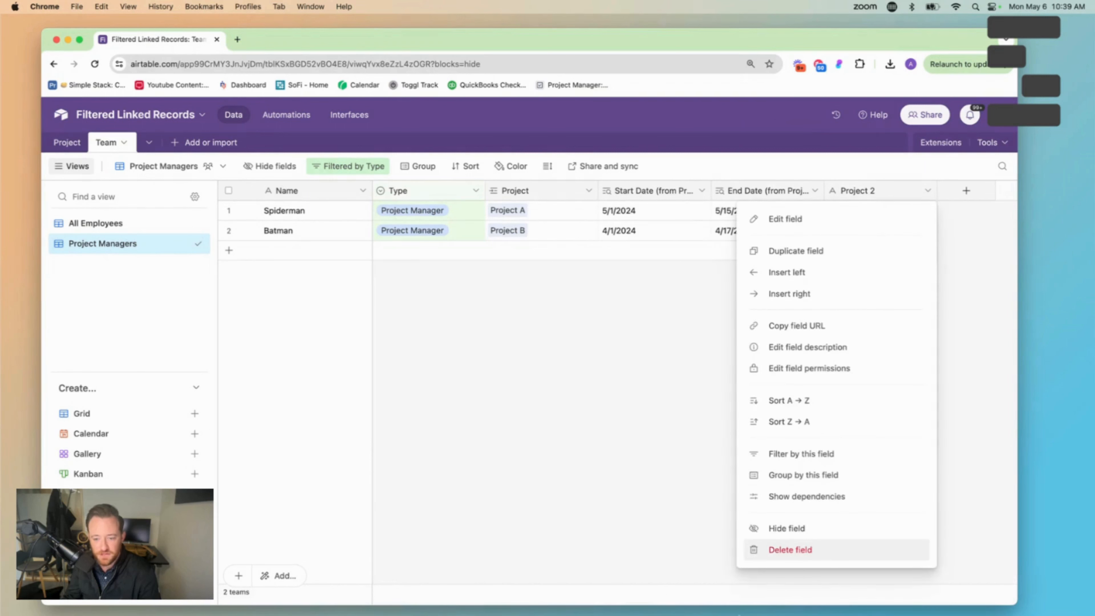
left_click(806, 549)
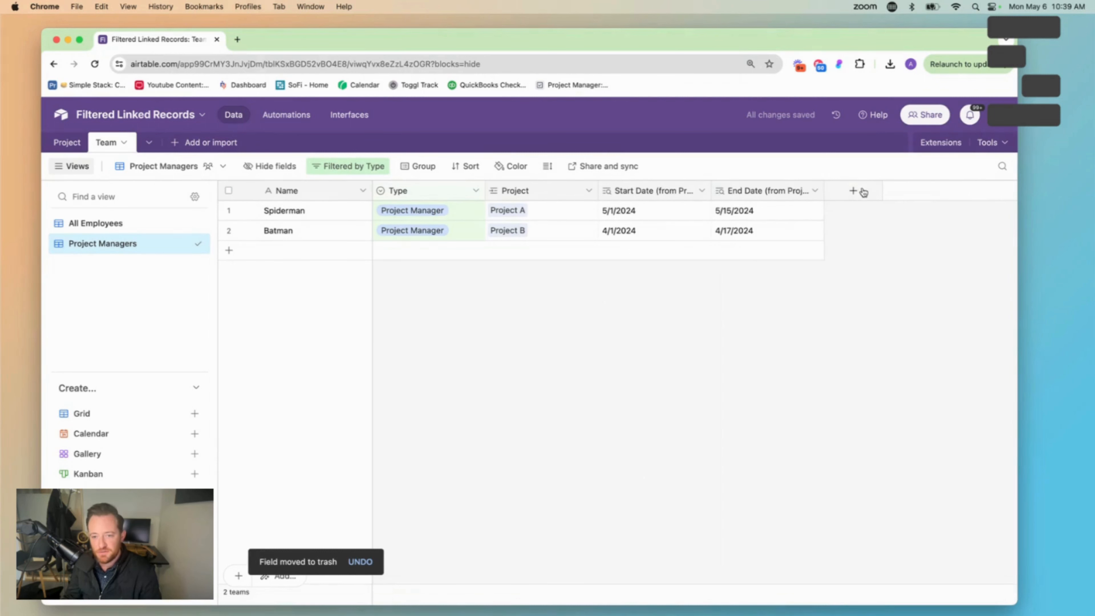
Create a formula field named "Todays Date" in the Team table with the formula TODAY()
left_click(854, 192)
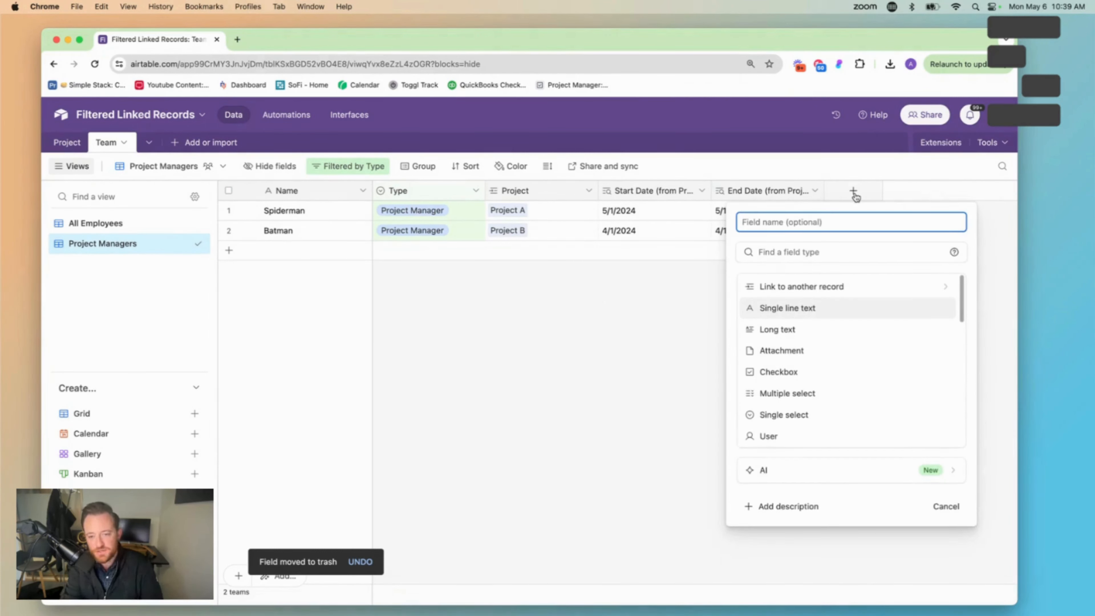
type("Today")
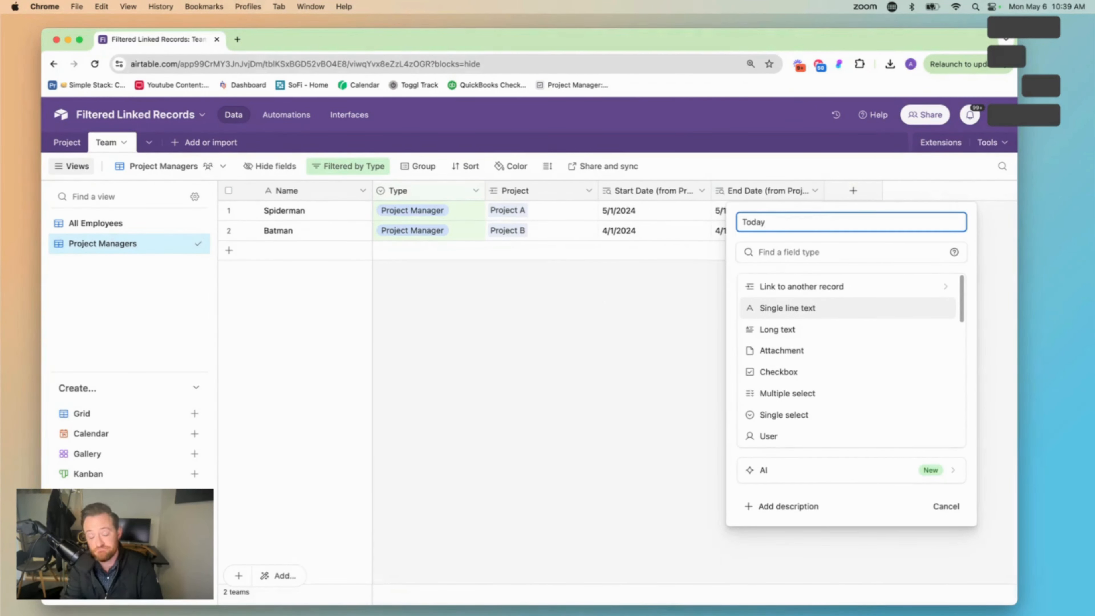
type("s Date")
key("Tab")
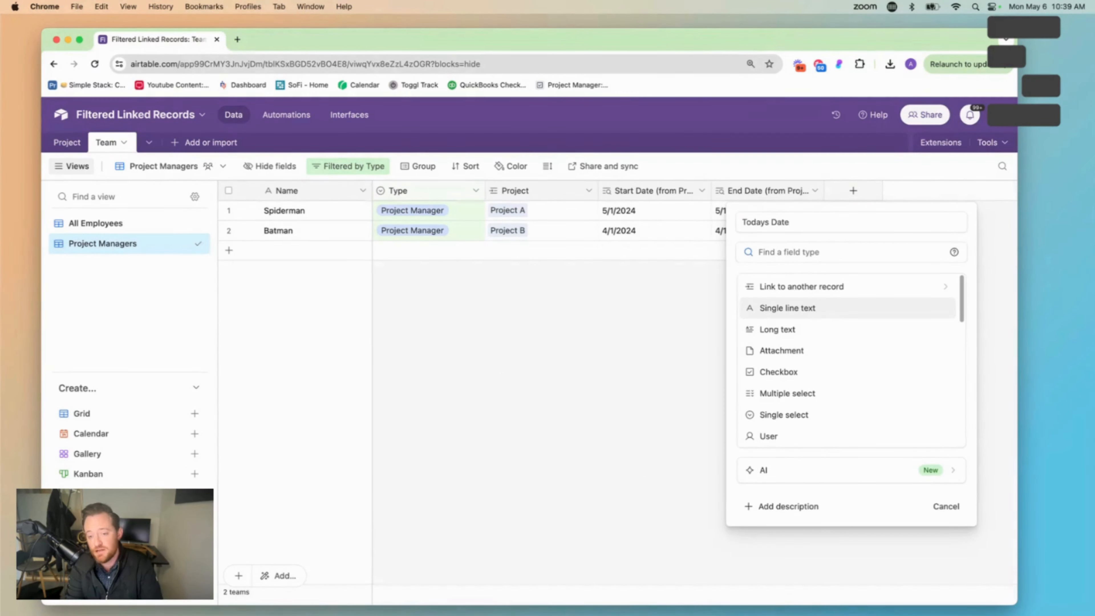
type("for")
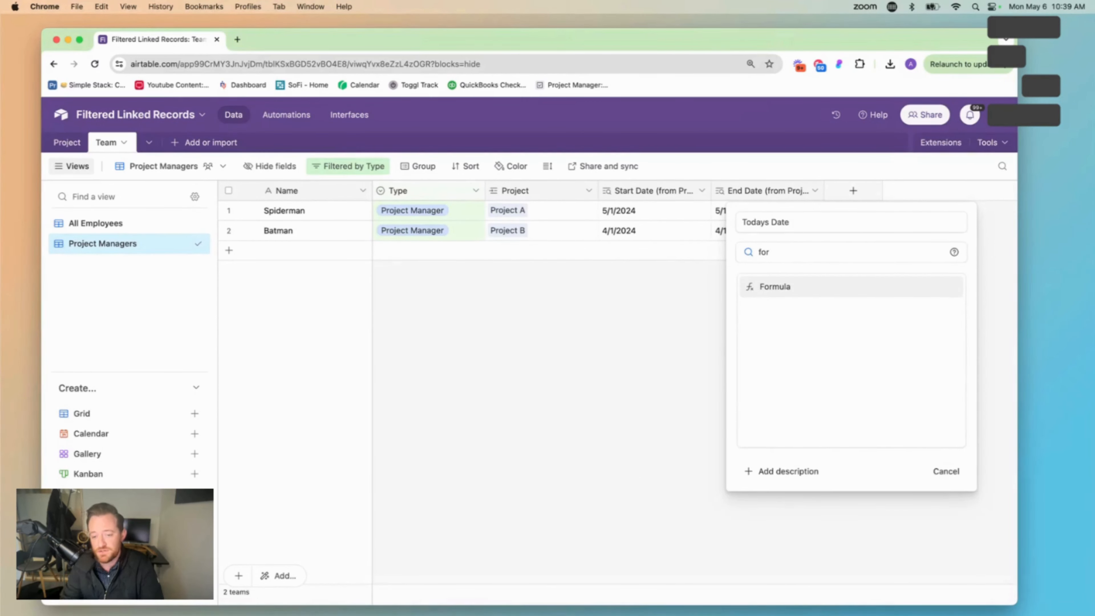
left_click(841, 284)
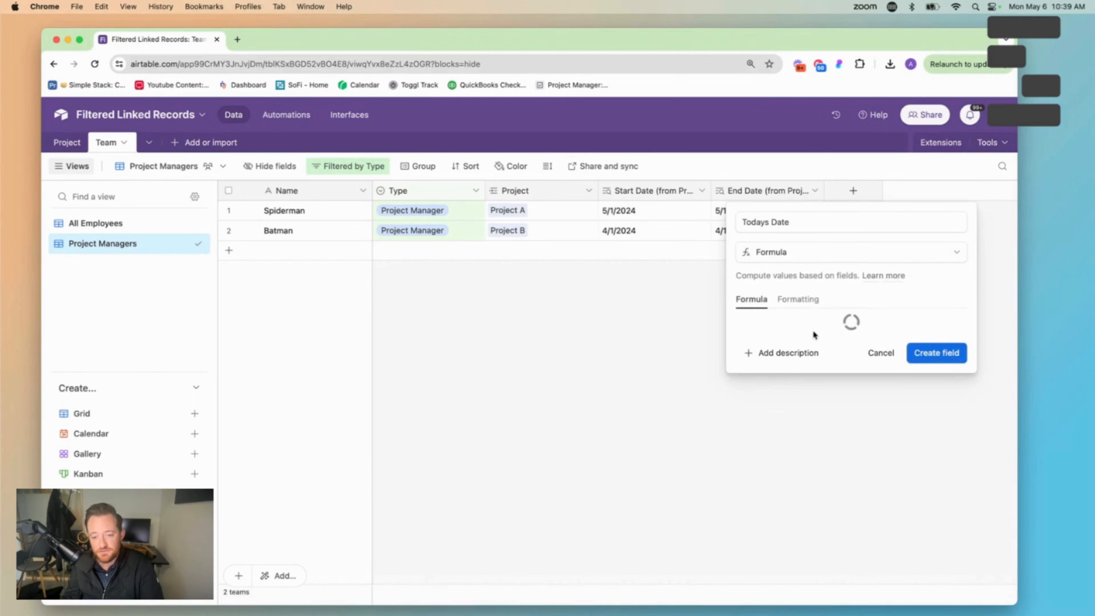
type("today")
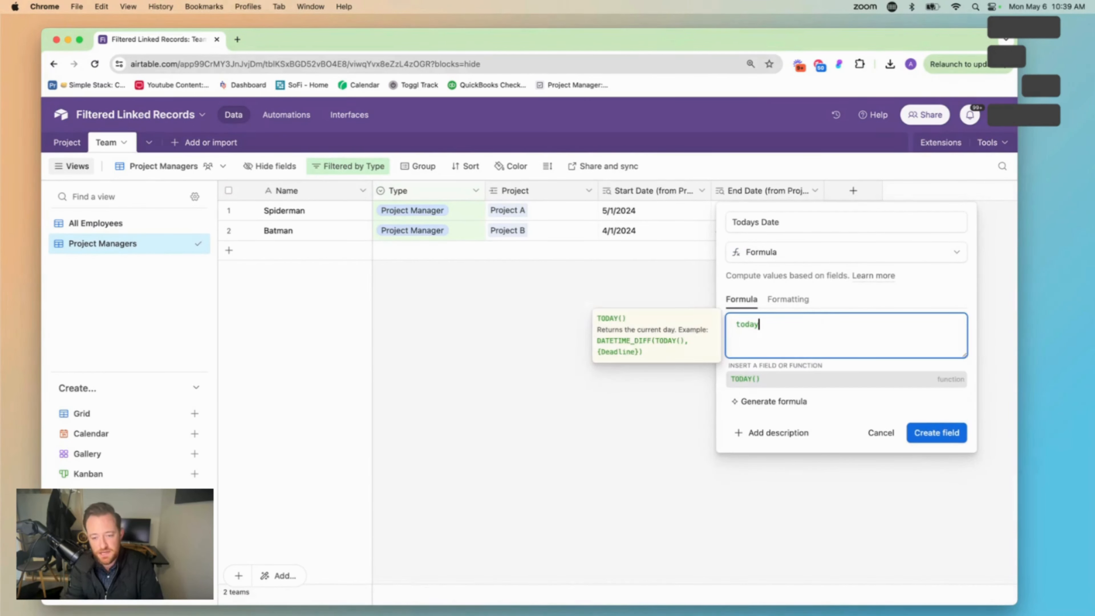
left_click(804, 377)
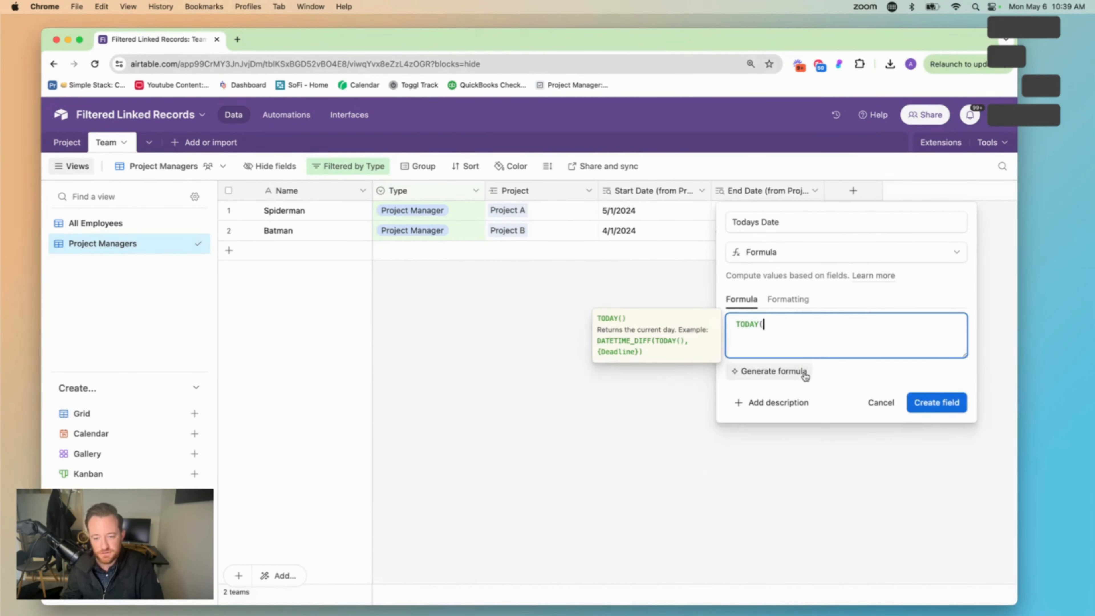
type(")")
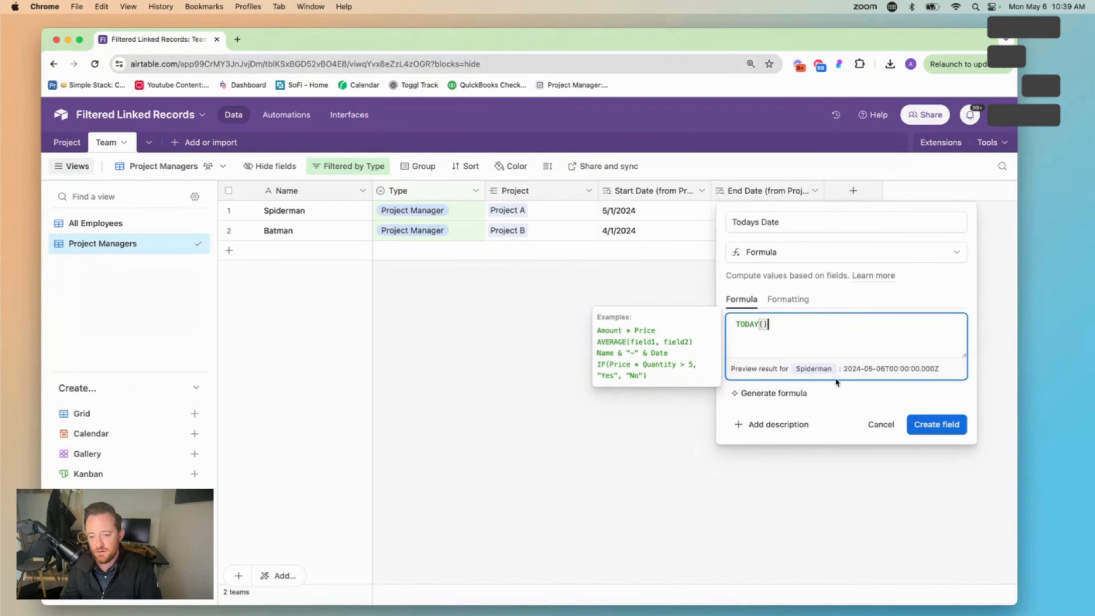
left_click(913, 424)
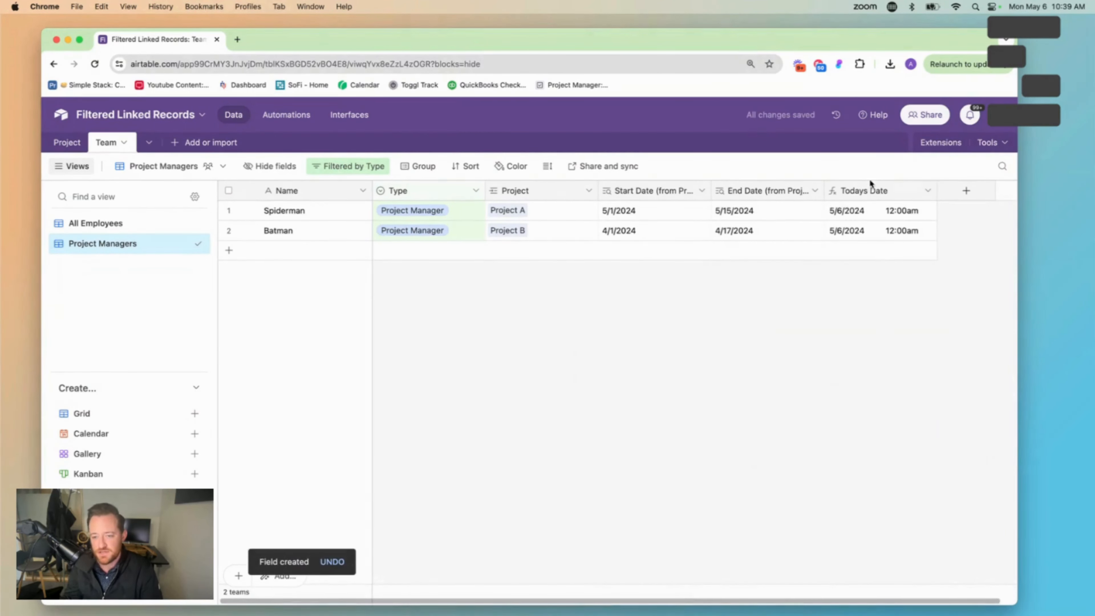
Format the Todays Date field to exclude the time and save the change
left_click(927, 191)
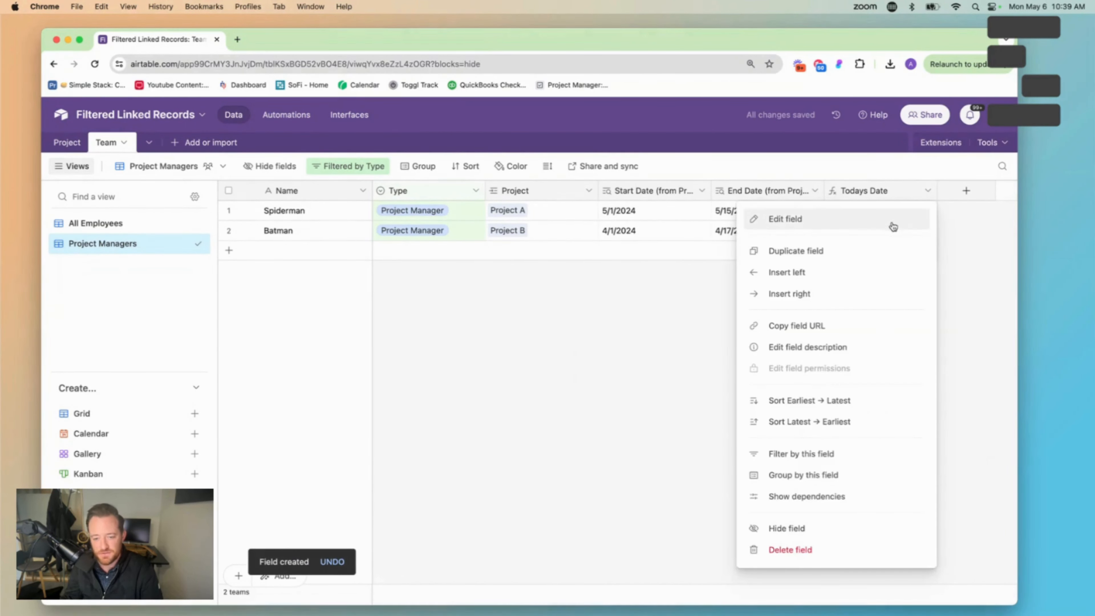
left_click(893, 225)
left_click(512, 302)
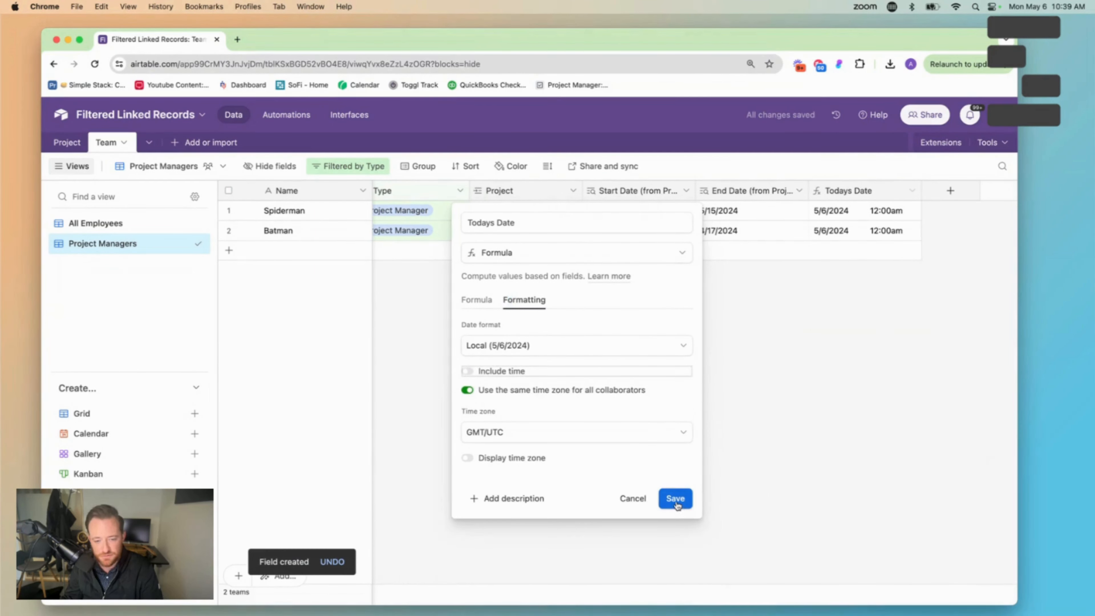
left_click(675, 499)
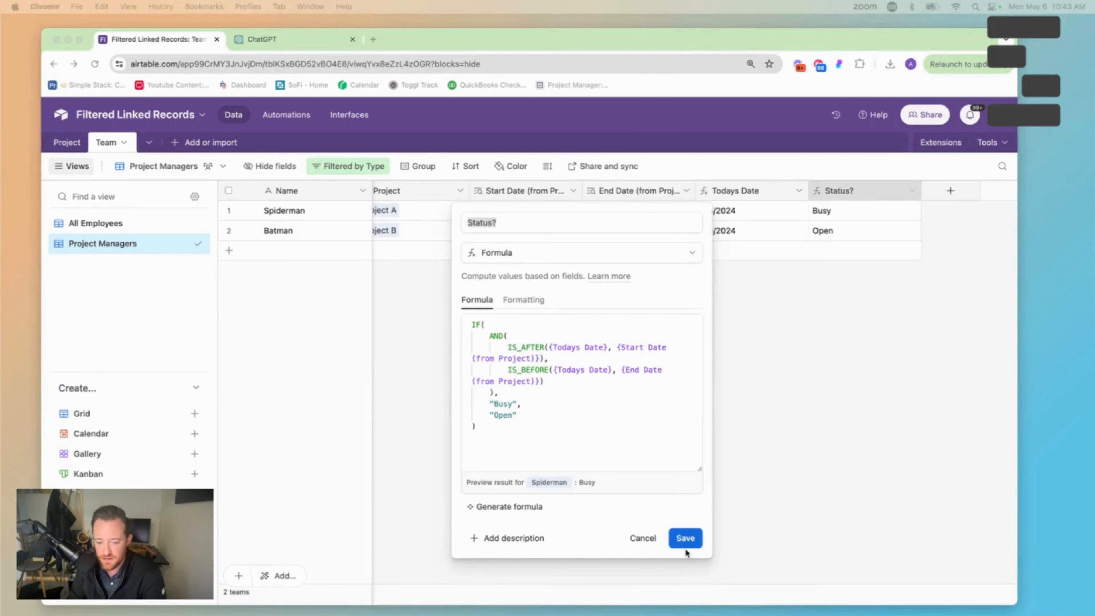
Save the Status? formula returning "Busy" when Todays Date is after the project's Start Date and before its End Date, otherwise "Open"
left_click(688, 541)
left_click(690, 541)
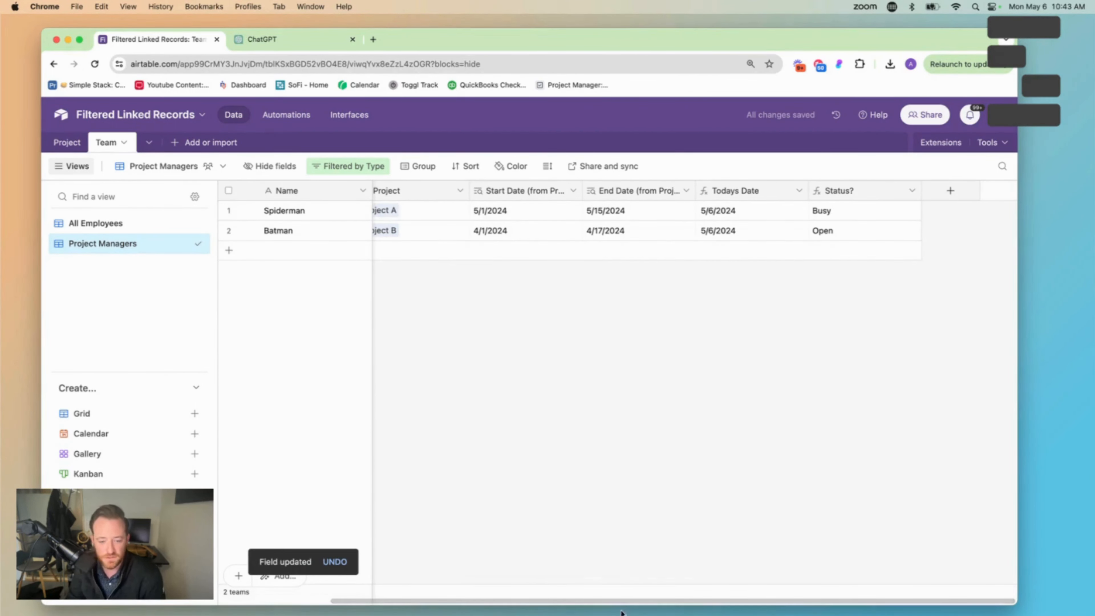
left_click_drag(627, 601, 546, 605)
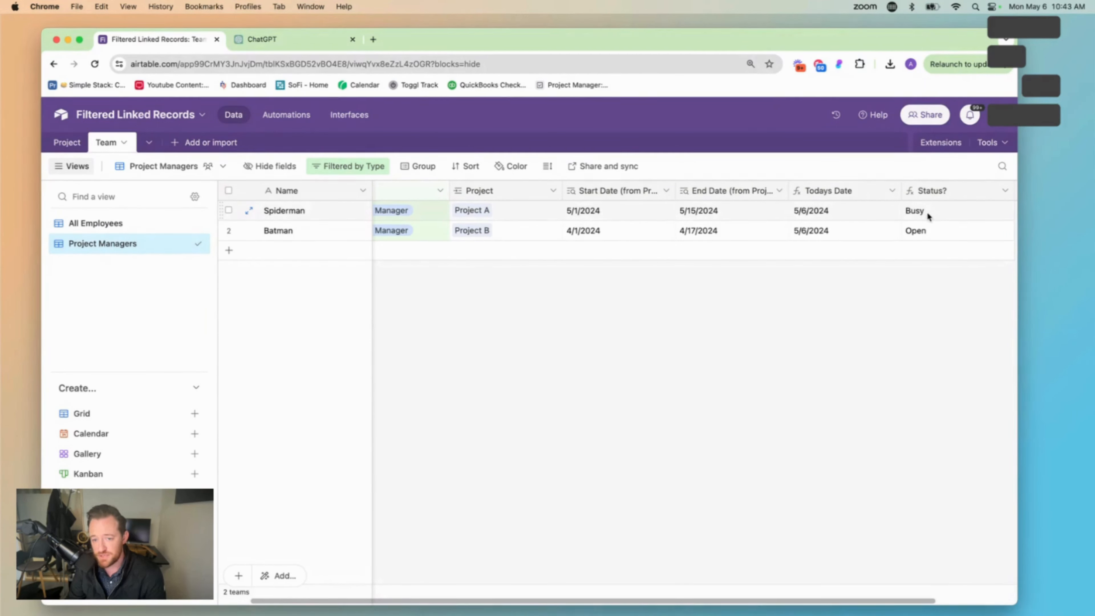
left_click(602, 237)
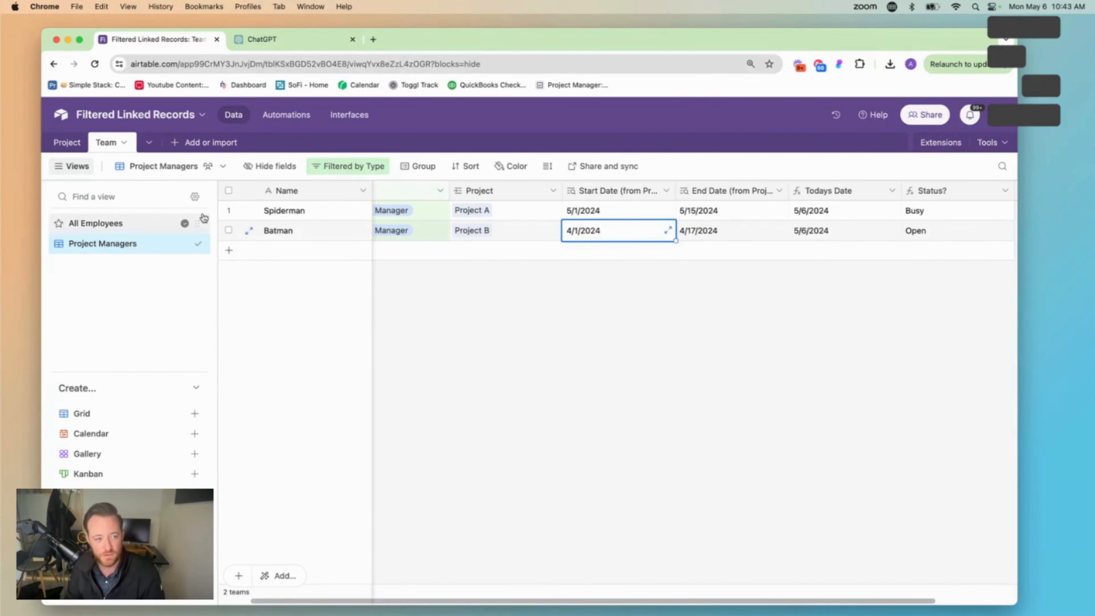
In the Project table, add a record-selection condition to the Project Manager field requiring Status? to contain "Open", and confirm the change
left_click(61, 143)
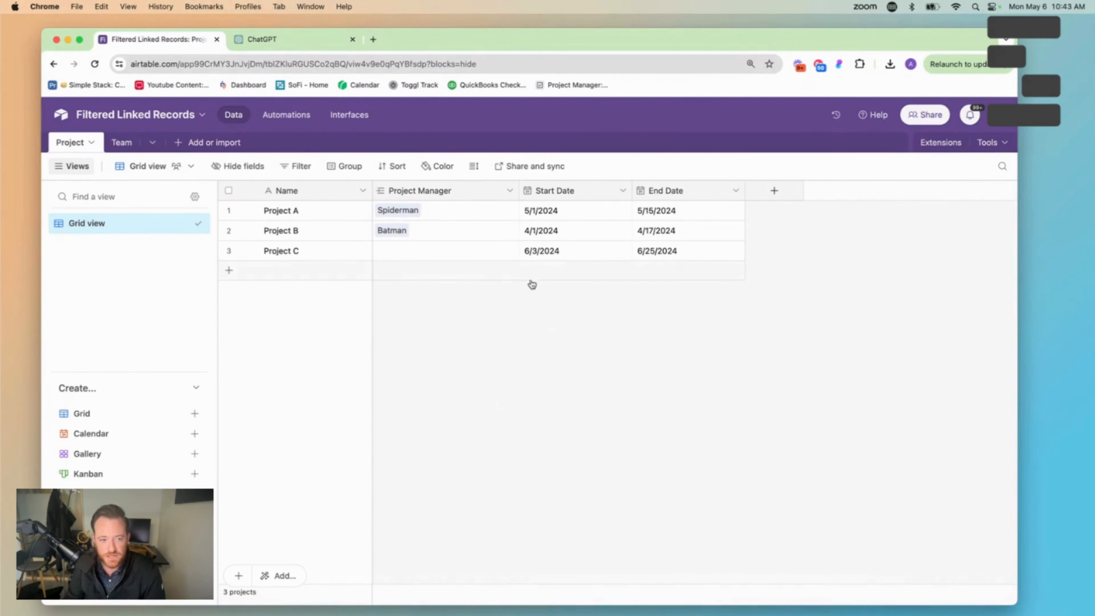
left_click(509, 190)
left_click(500, 220)
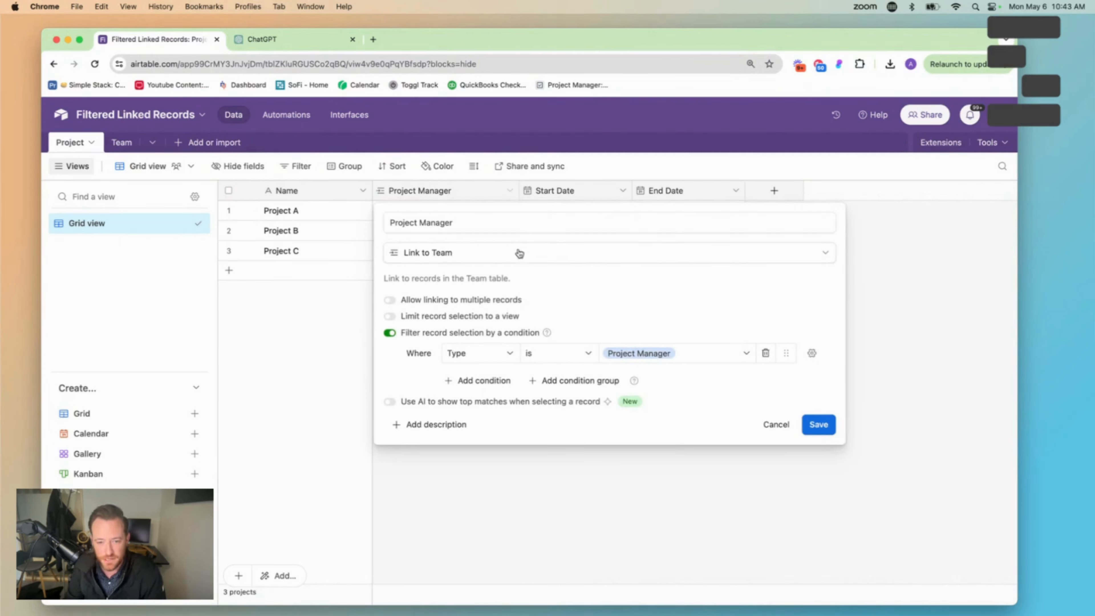
left_click(488, 381)
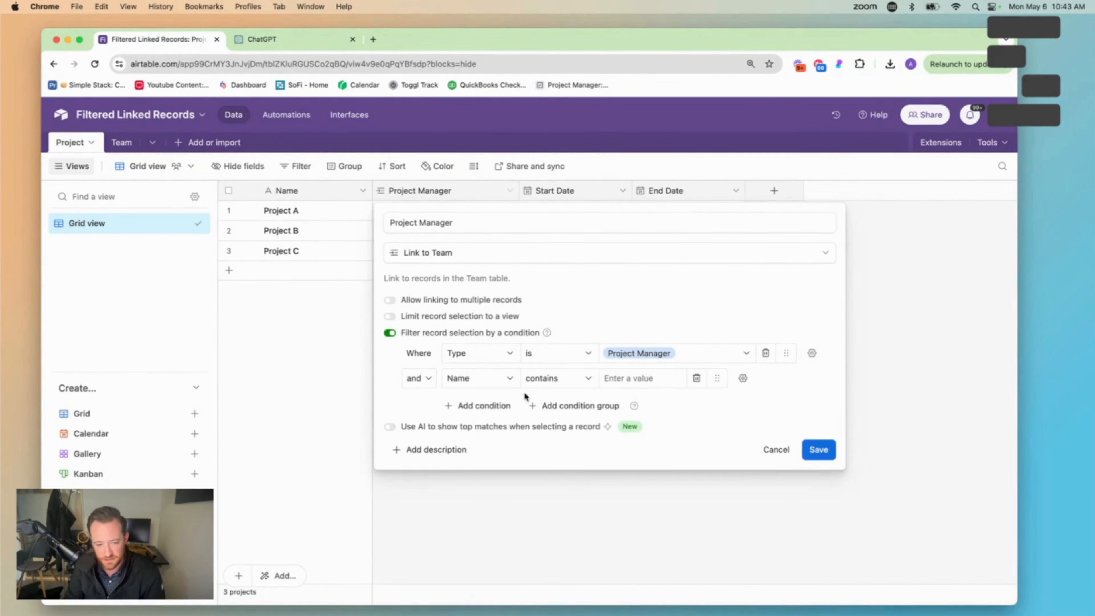
left_click(482, 379)
scroll(517, 478, "down", 1)
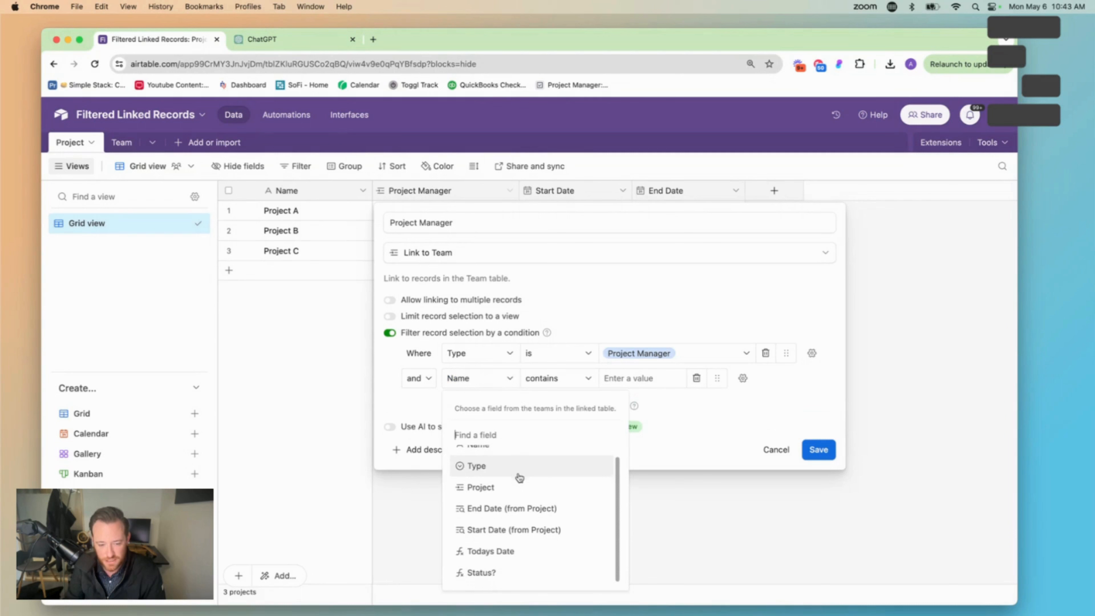
left_click(519, 570)
left_click(641, 378)
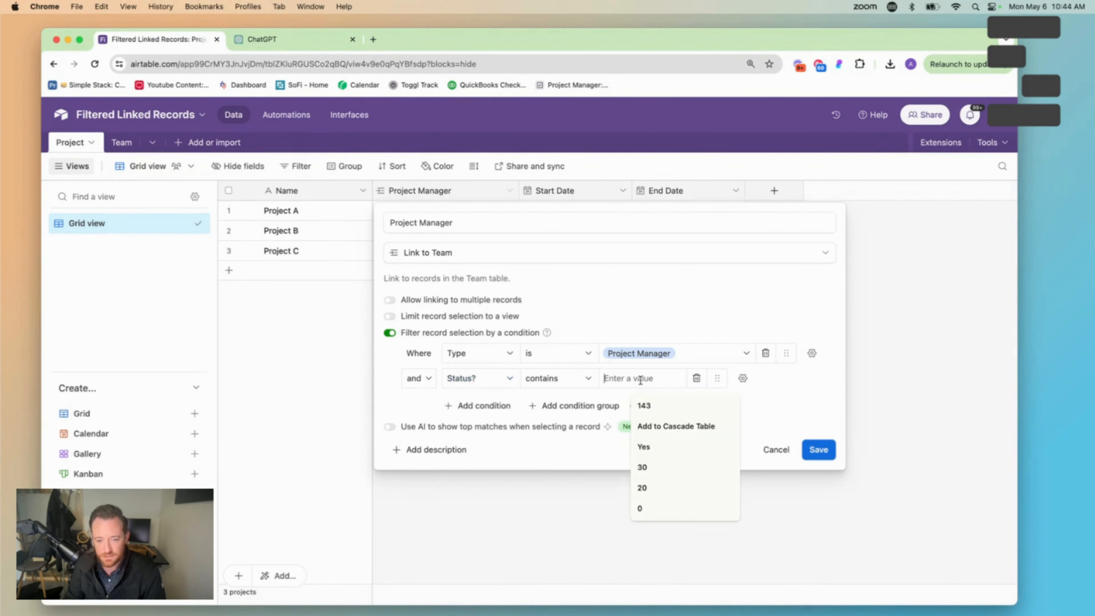
type("Open")
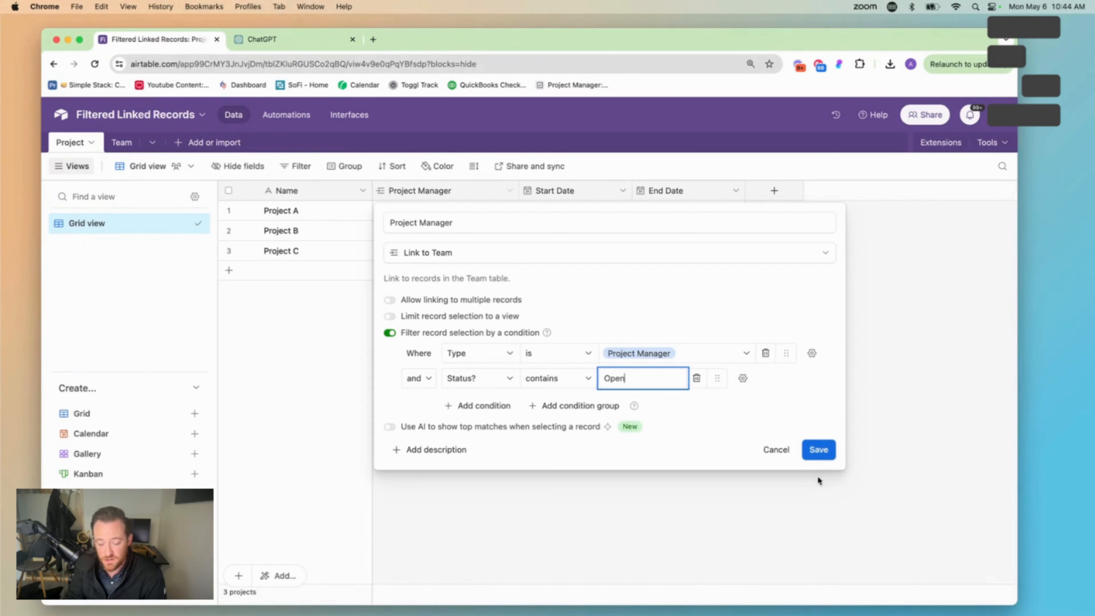
left_click(828, 451)
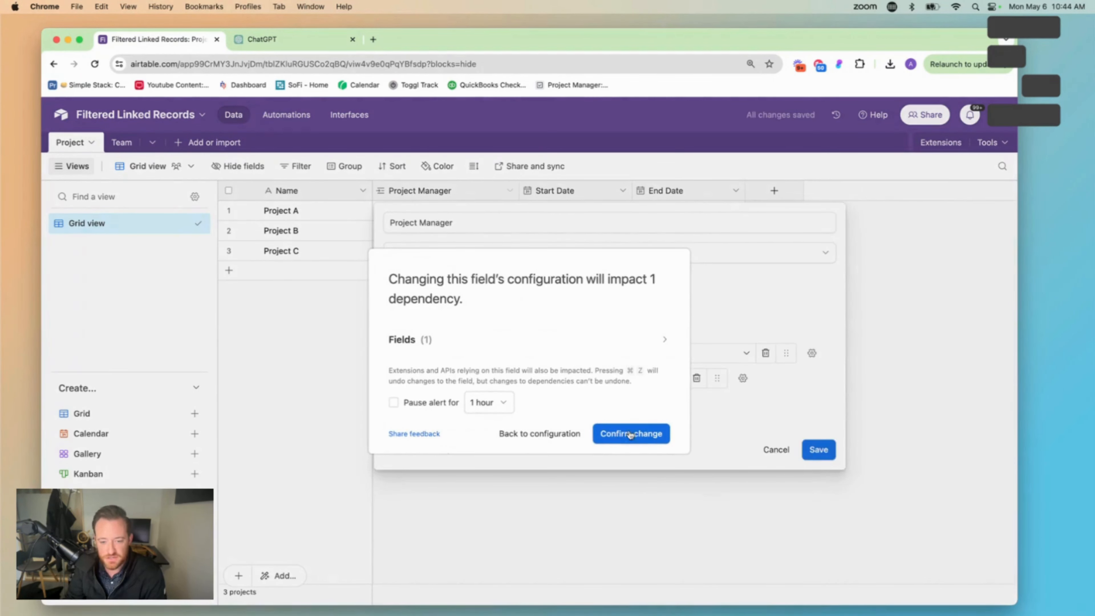
left_click(630, 434)
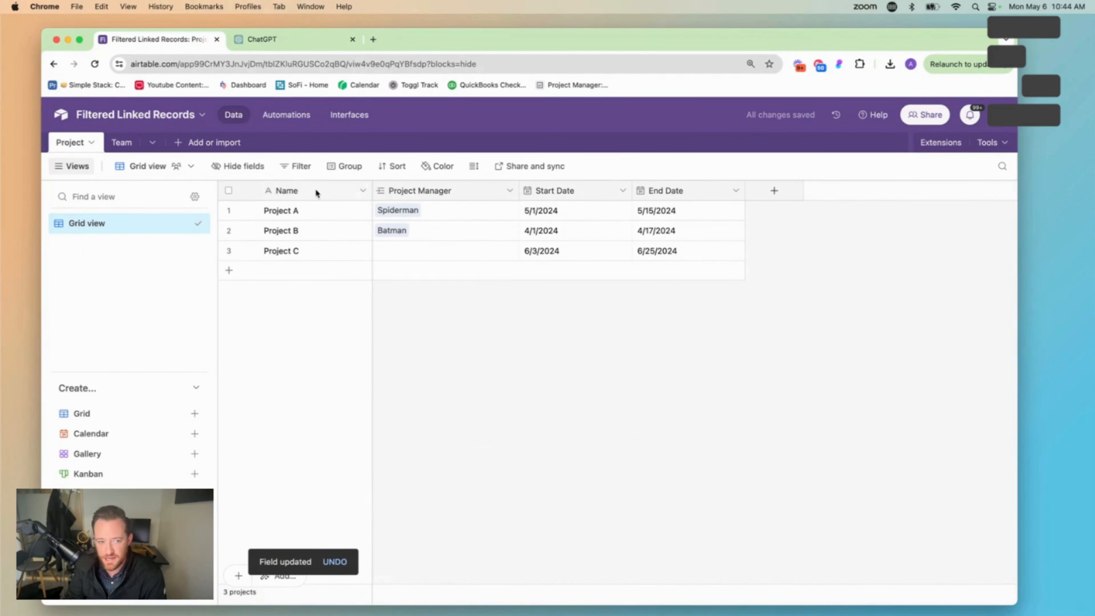
Open the Project Manager record selection for Project C to check which team members are offered
left_click(429, 255)
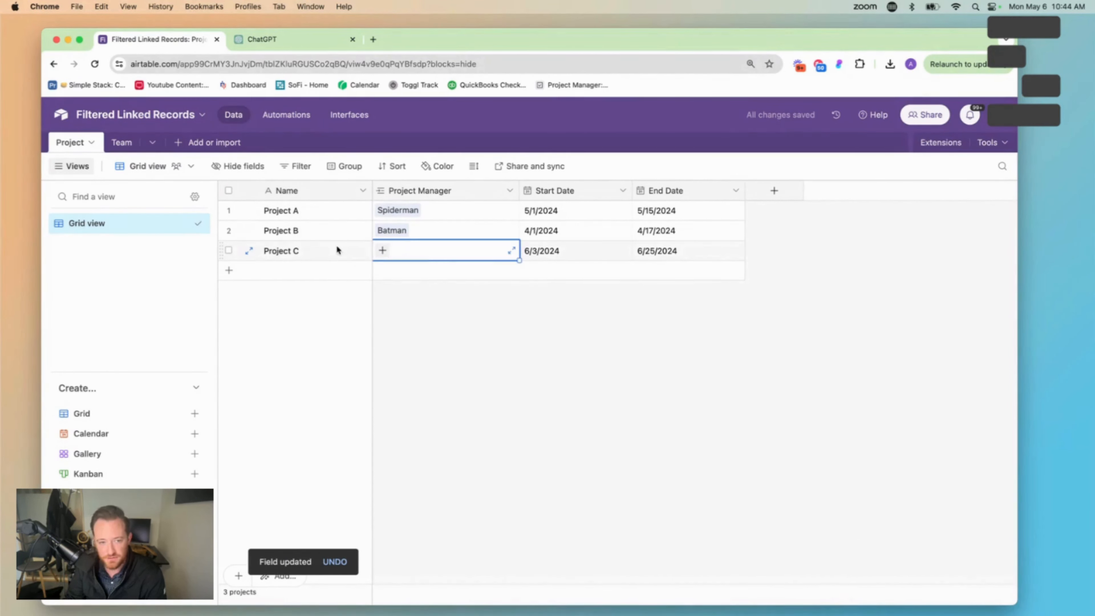
left_click(383, 251)
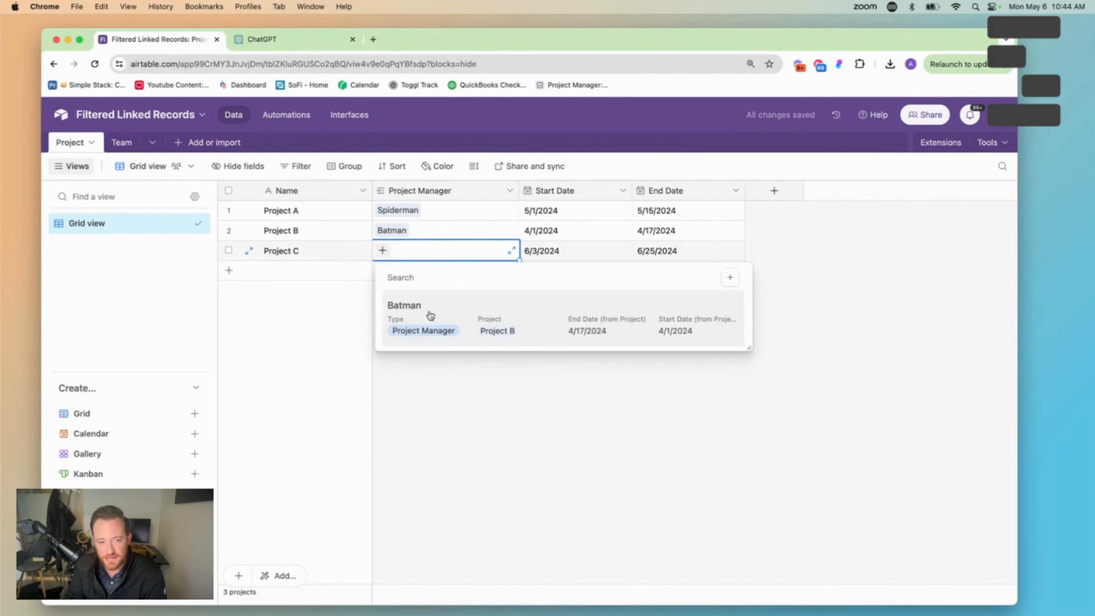